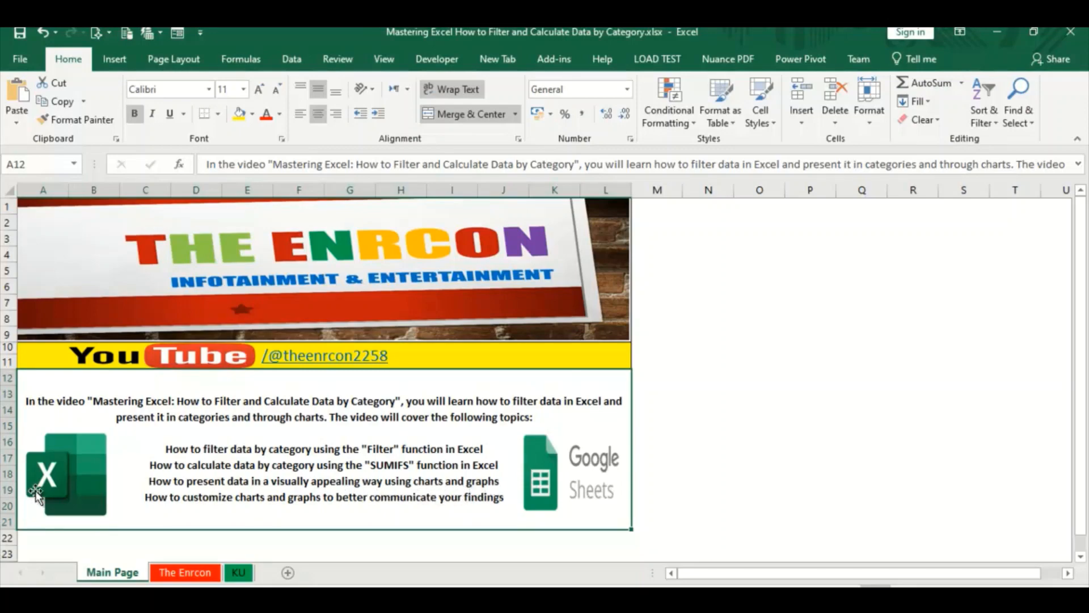
Open The Enrcon sheet and examine its Area-Wise bar chart and monthly No. of Observations line chart
click(185, 572)
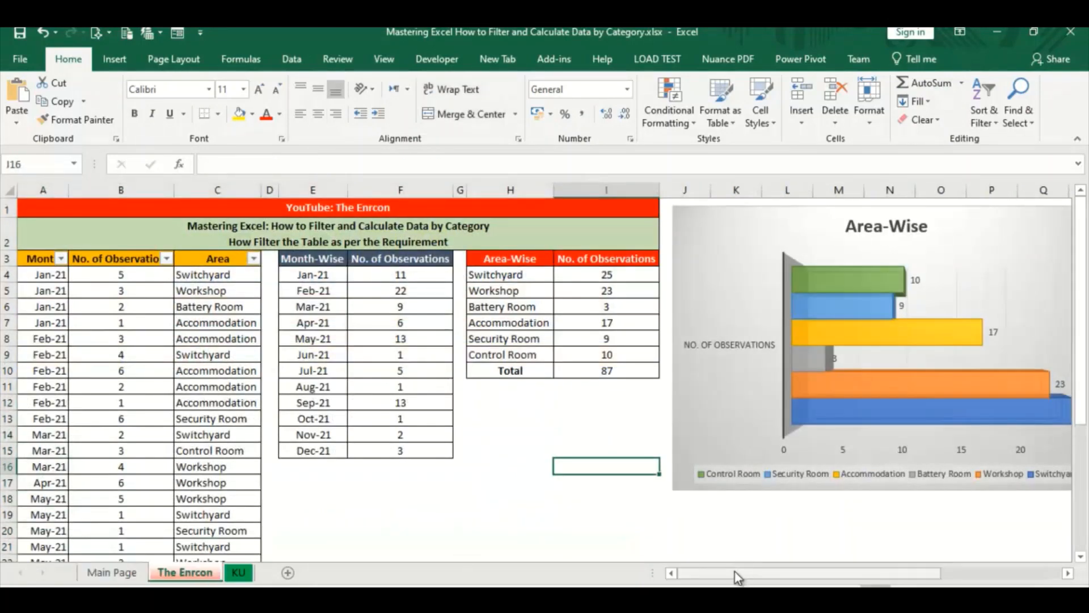
drag(734, 572, 899, 576)
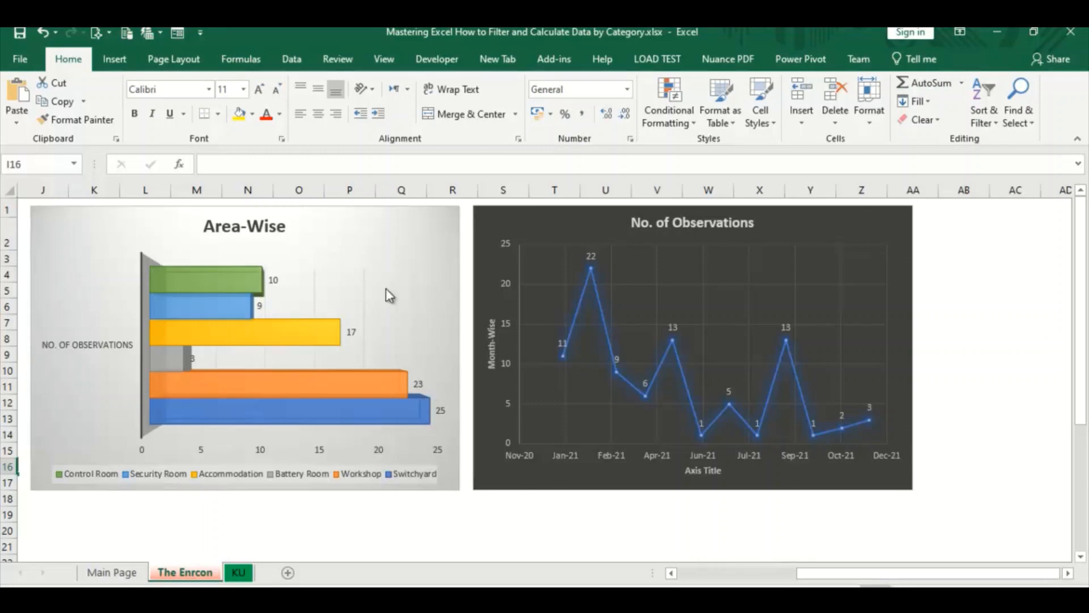
click(72, 344)
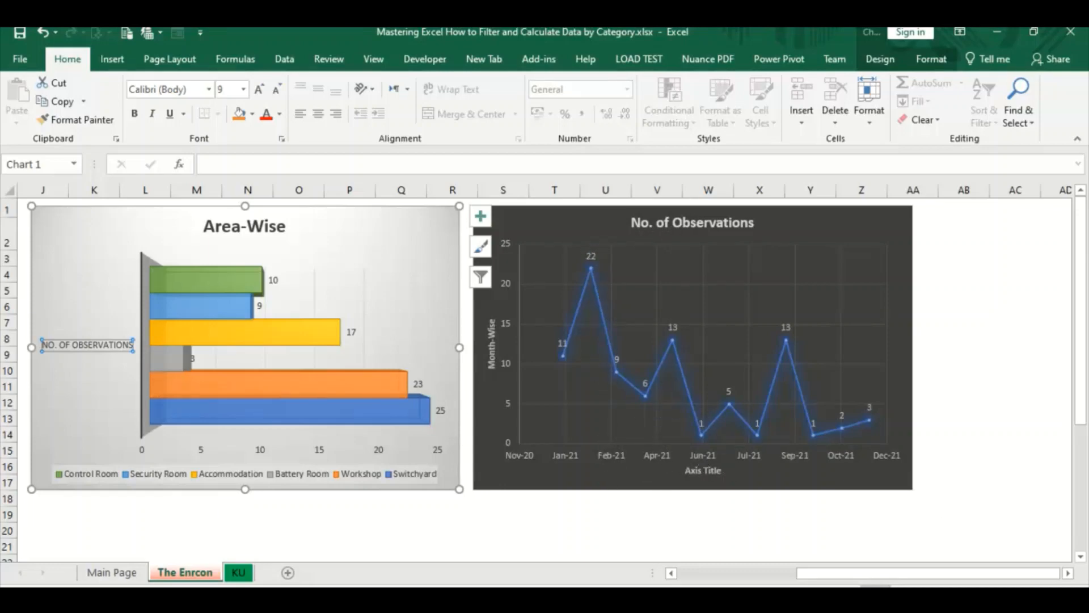
drag(856, 573, 754, 574)
click(165, 352)
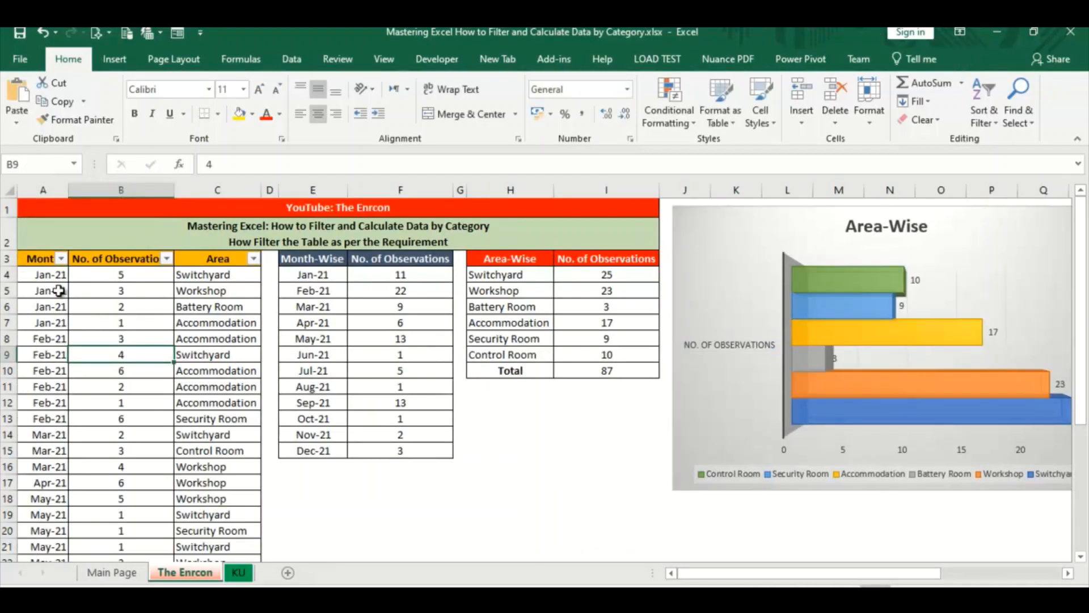
Examine the source table of months, observation counts and areas in A4:C34 on The Enrcon sheet
drag(31, 274, 259, 527)
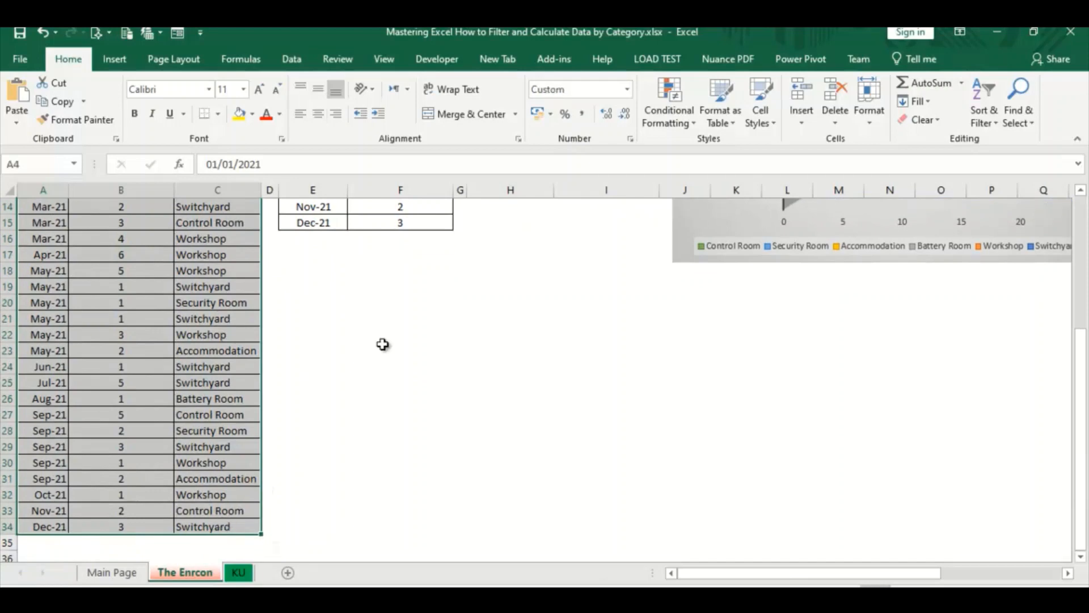
click(383, 345)
key(Up)
key(Up)
key(Up)
key(Up)
key(Up)
key(Up)
key(Up)
key(Up)
key(Up)
key(Up)
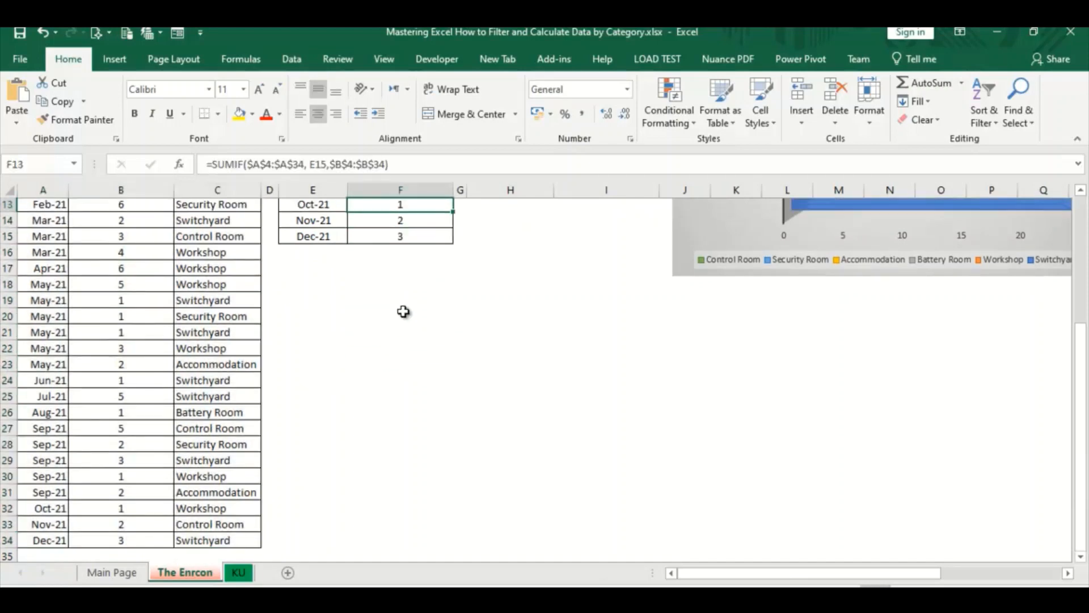
key(Up)
key(Up)
key(Up)
key(Up)
key(Up)
key(Up)
key(Up)
key(Up)
drag(528, 369, 450, 125)
Examine the Month-Wise SUMIF formulas and the Area-Wise summary table with its Total row
click(410, 290)
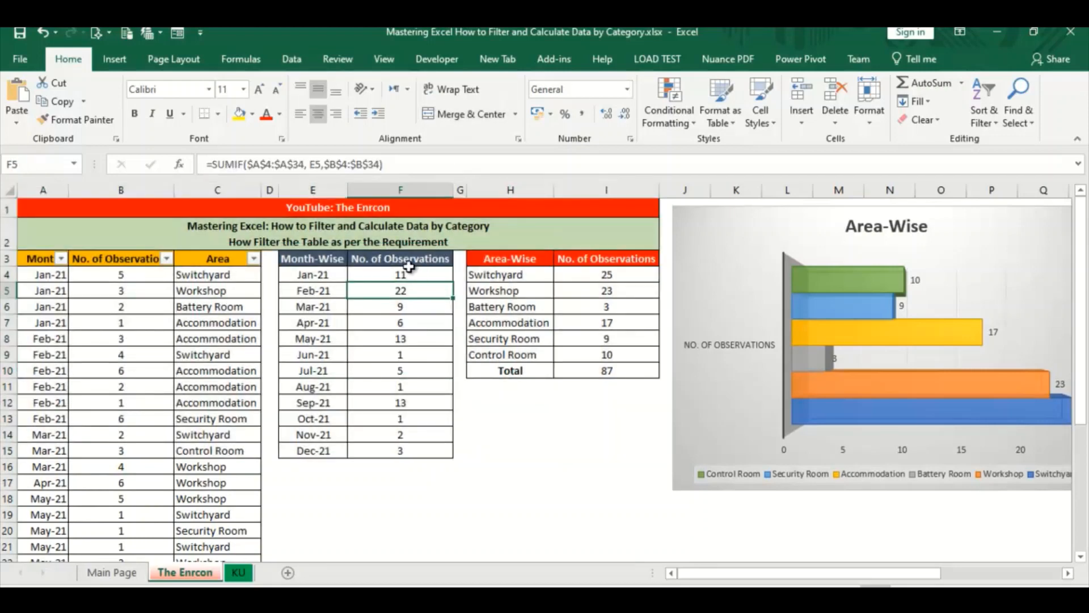
key(ctrl+Down)
key(Down)
click(434, 277)
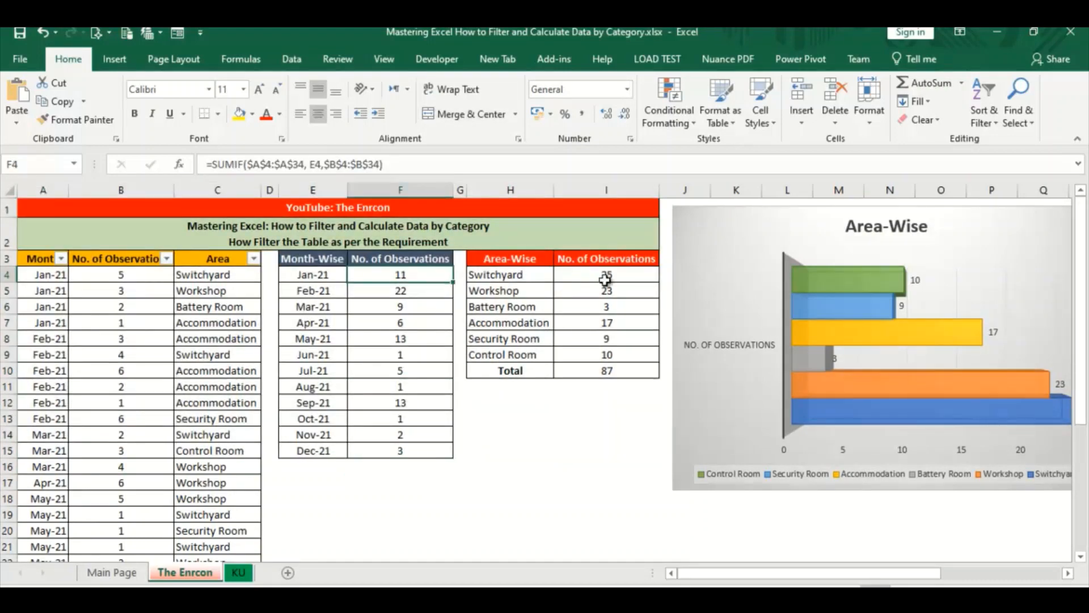
click(608, 385)
click(503, 372)
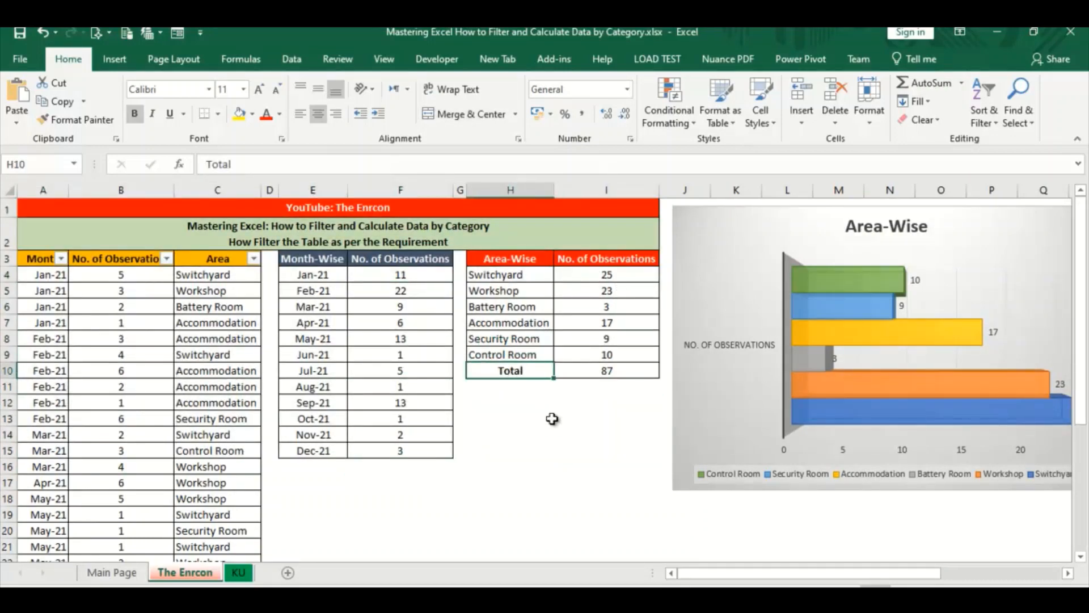
click(503, 447)
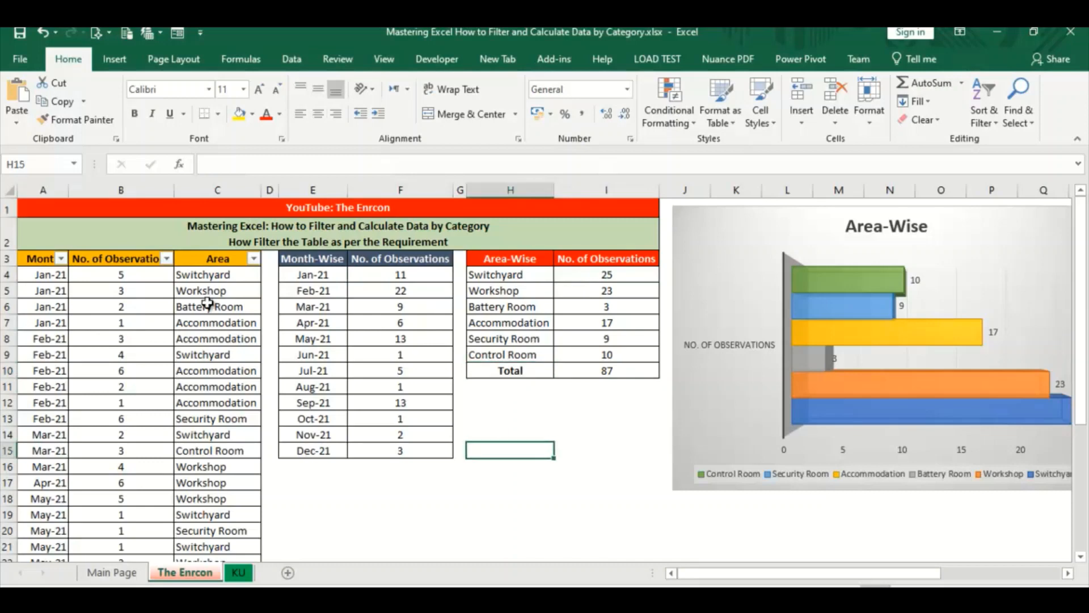
Open the KU sheet and review its month-wise and area-wise formula boxes and the month-wise observation formulas
click(236, 573)
click(435, 430)
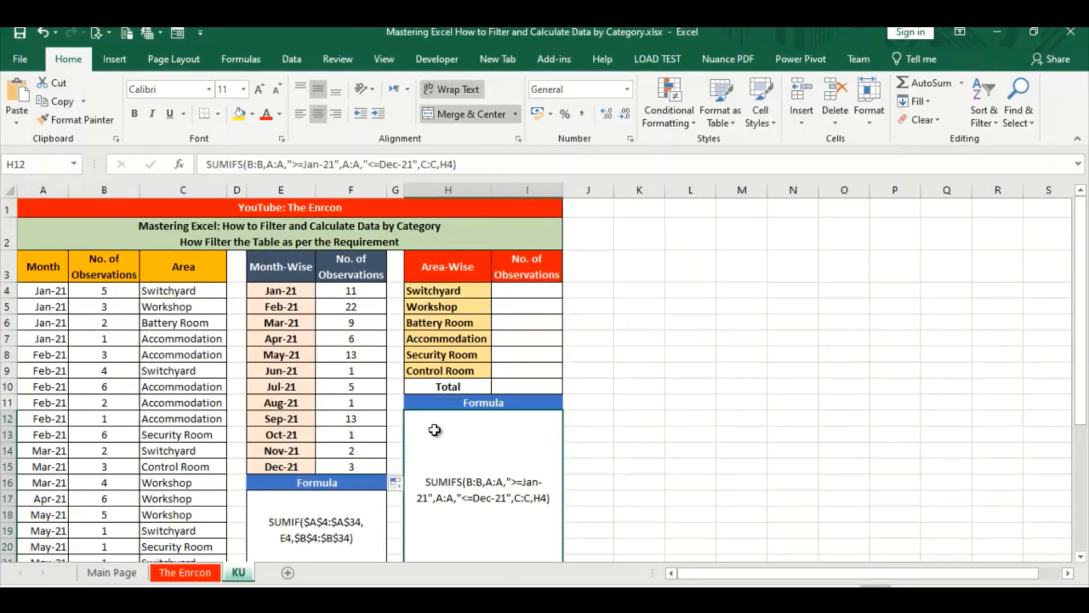
click(351, 450)
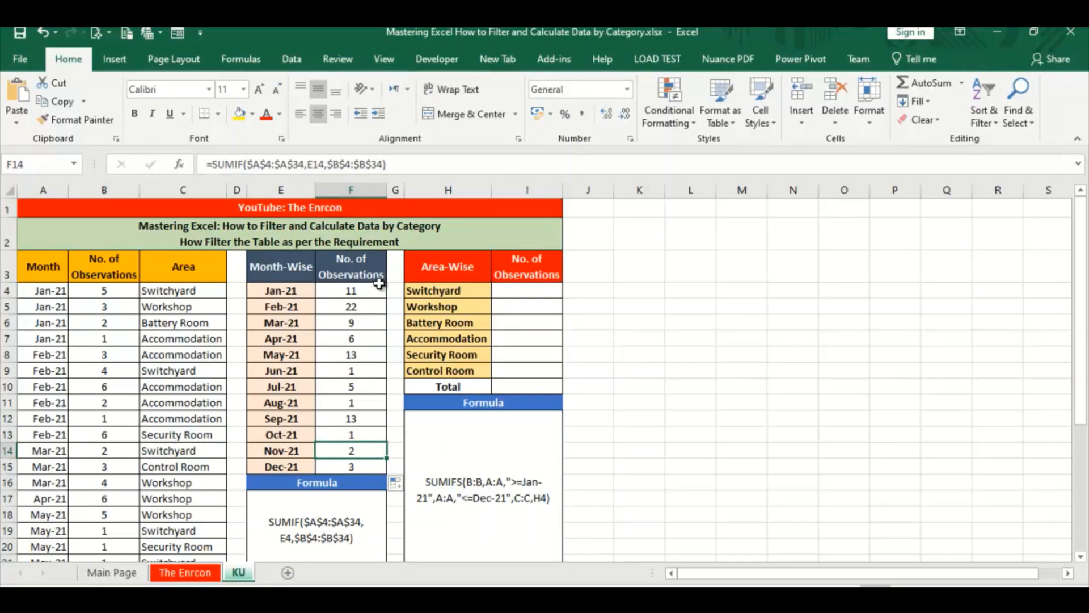
click(364, 294)
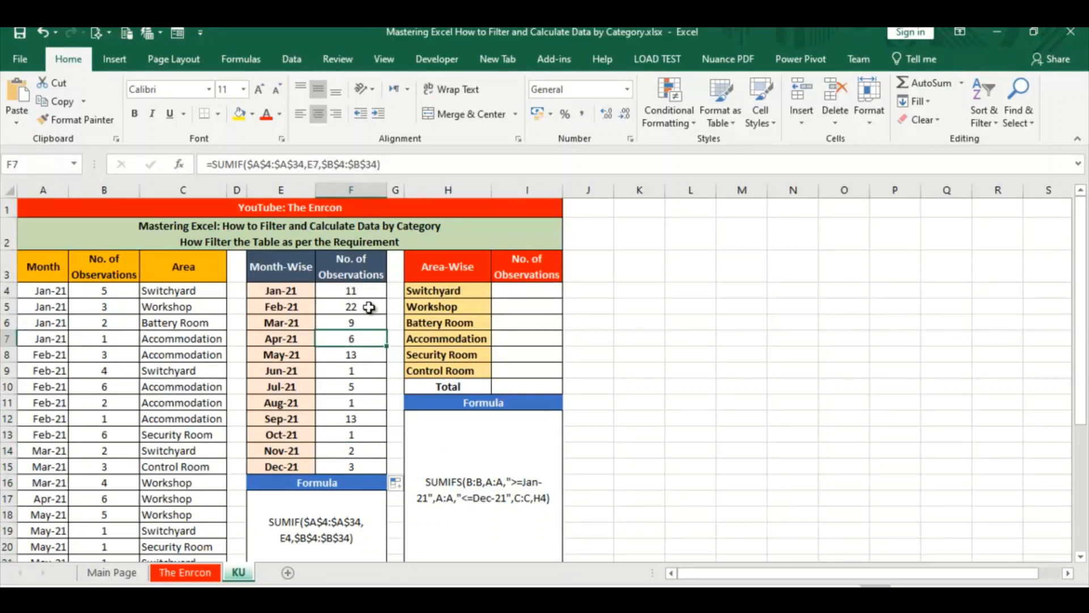
click(307, 534)
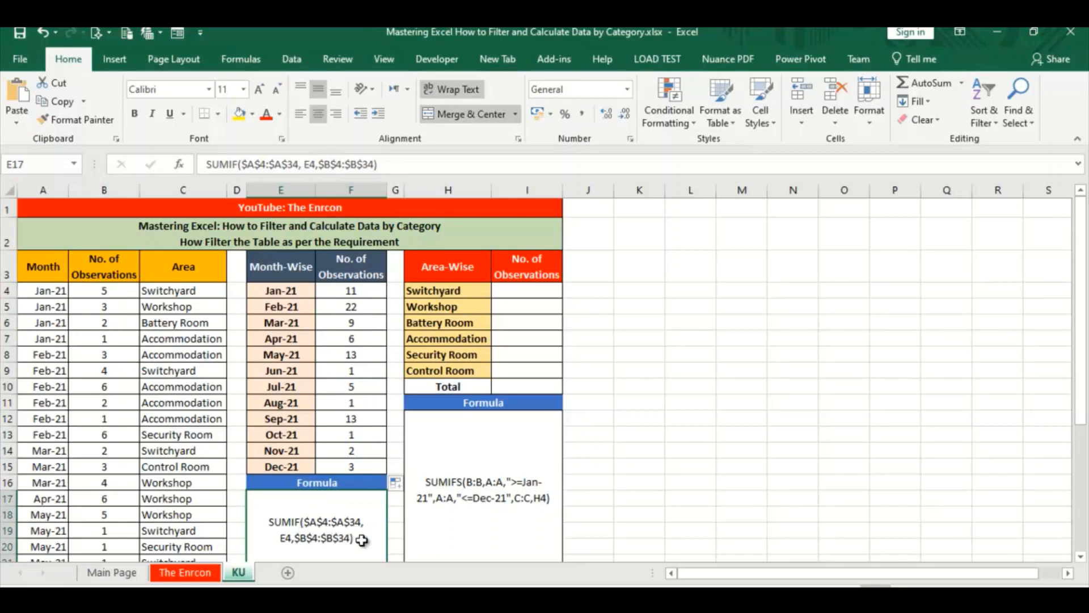
Copy the SUMIF formula text from the month-wise Formula box and paste it over the contents of F4
double_click(362, 540)
drag(364, 539, 226, 512)
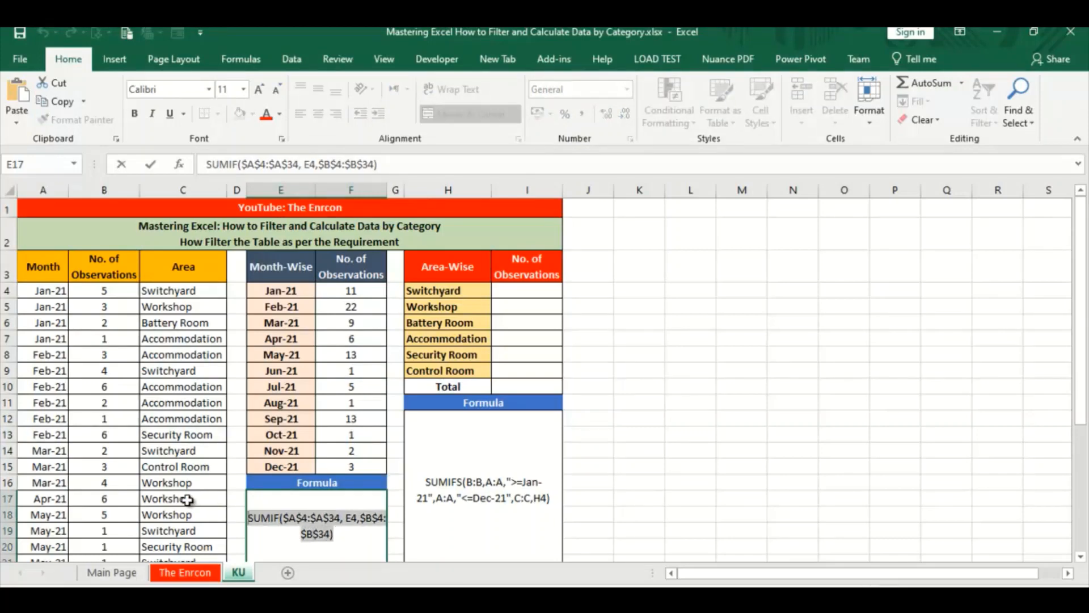
right_click(322, 538)
click(381, 411)
click(366, 292)
text(=SUMIF($A$4:$A$34,E4,$B$4:$B$34)
key(ctrl+v)
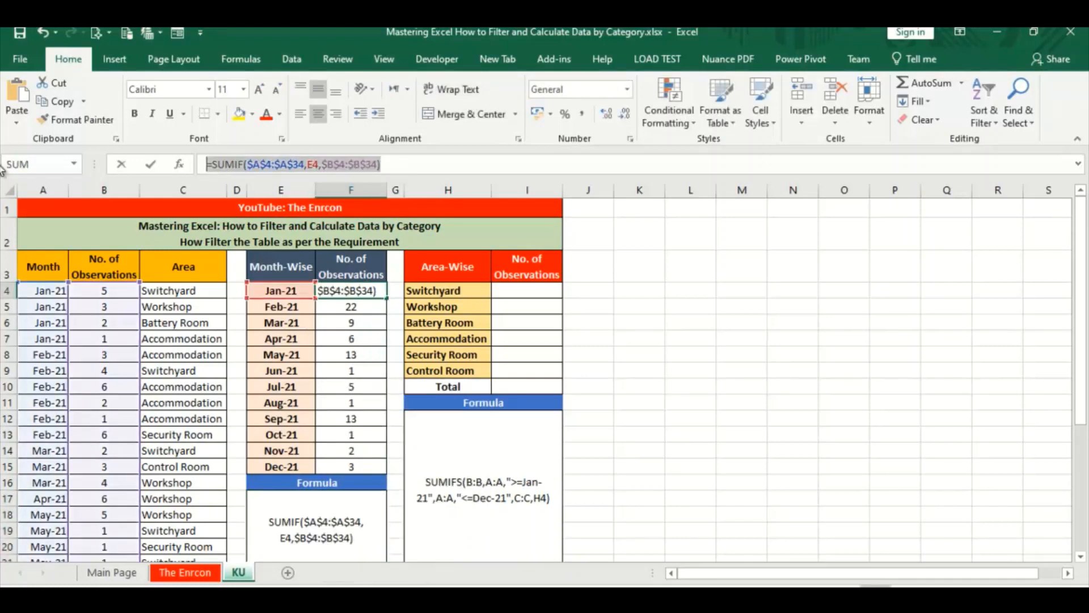
key(ctrl+v)
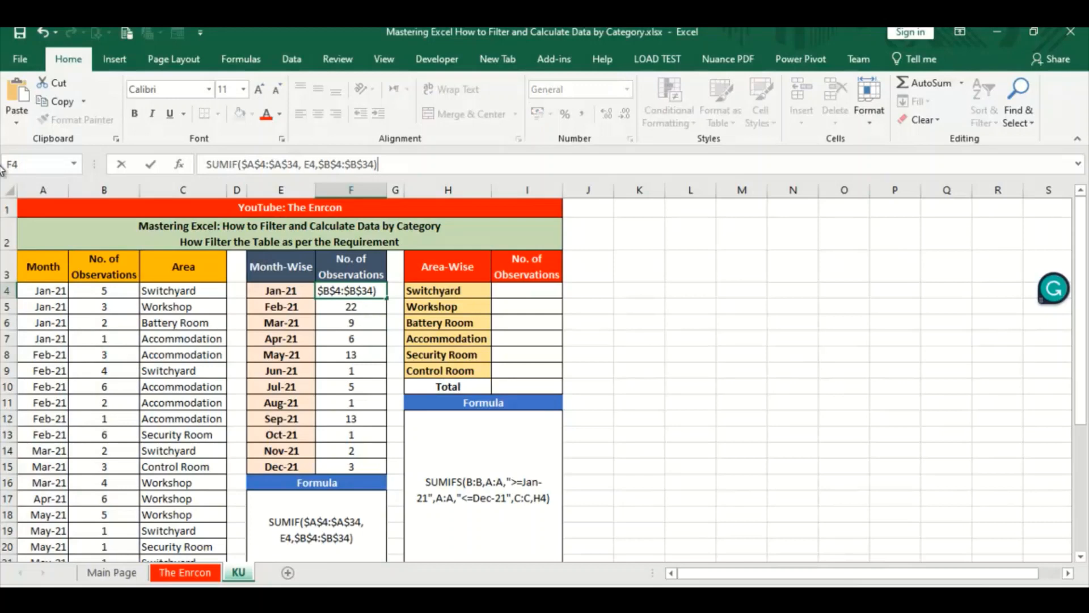
key(Return)
Turn F4's text into the formula =SUMIF($A$4:$A$34, E4,$B$4:$B$34) and fill it down through F15
click(342, 288)
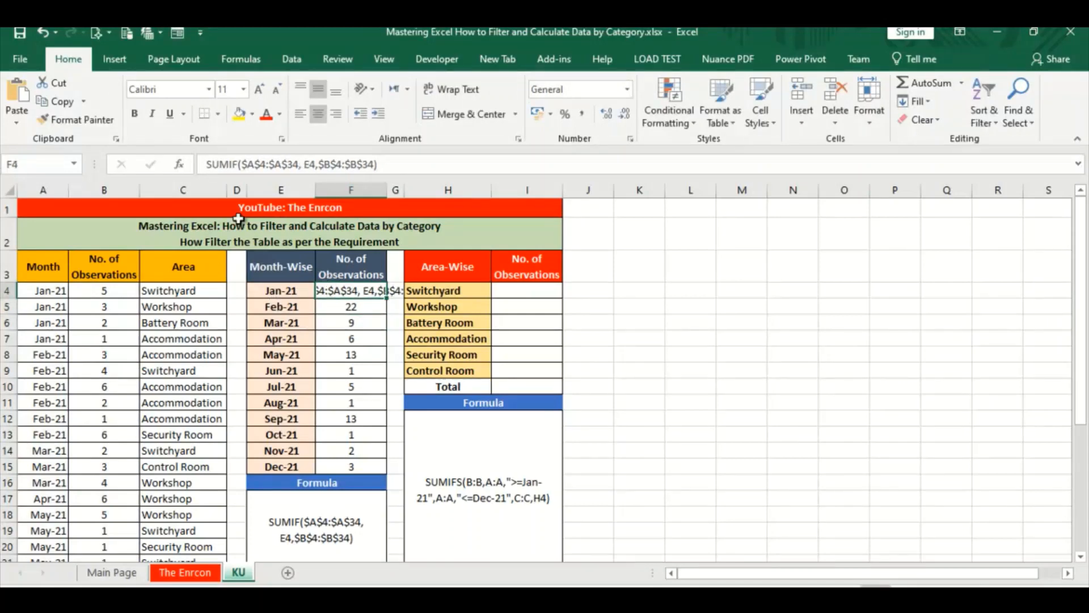
click(208, 164)
text(=)
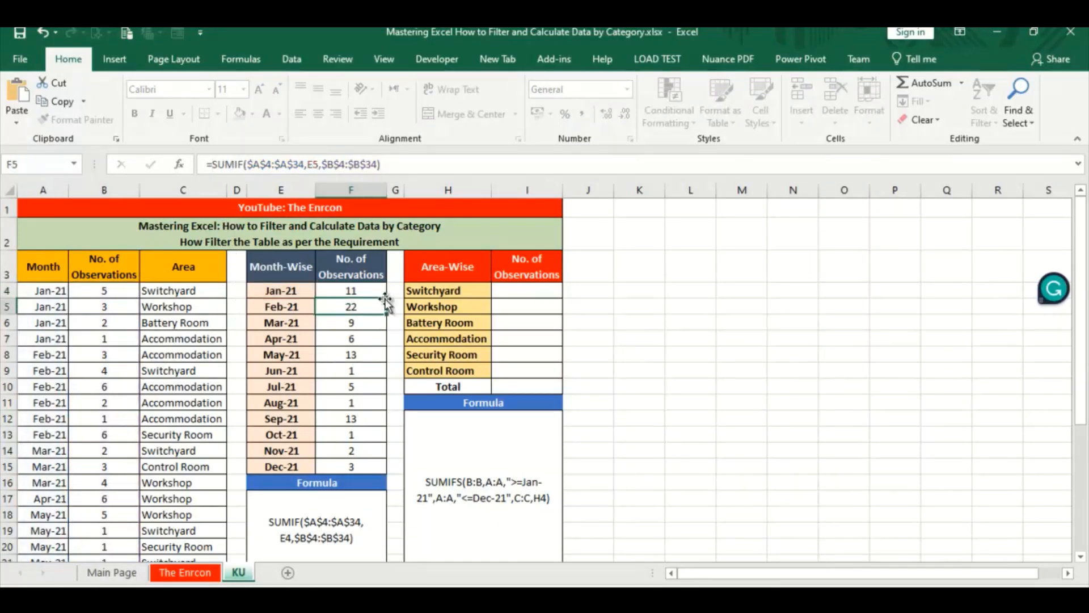
key(ctrl+Return)
drag(391, 299, 377, 472)
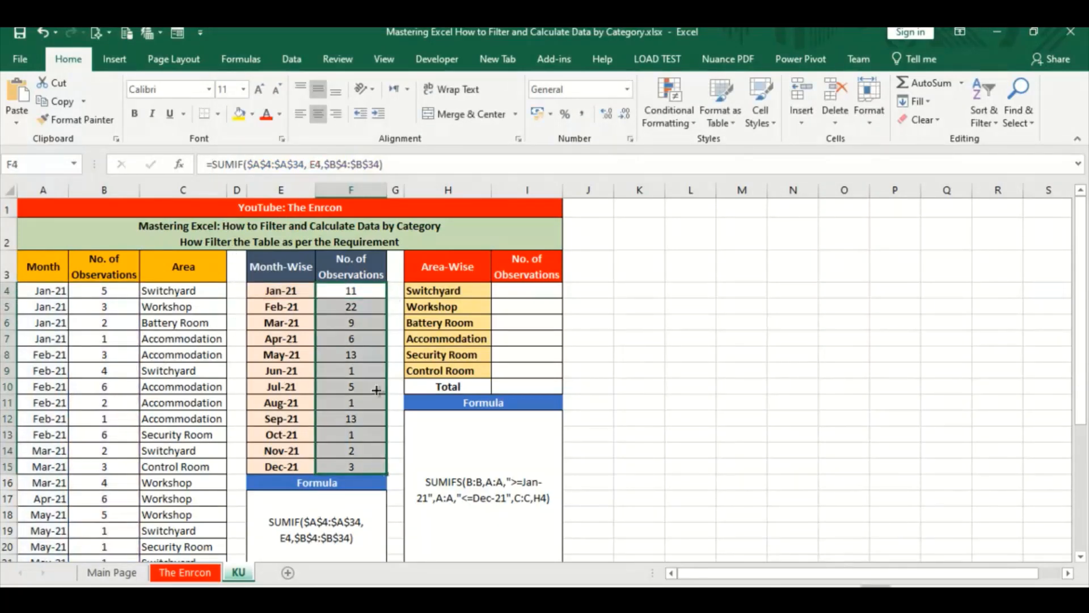
Copy the SUMIFS formula text from the Formula box below the Area-Wise table
click(469, 348)
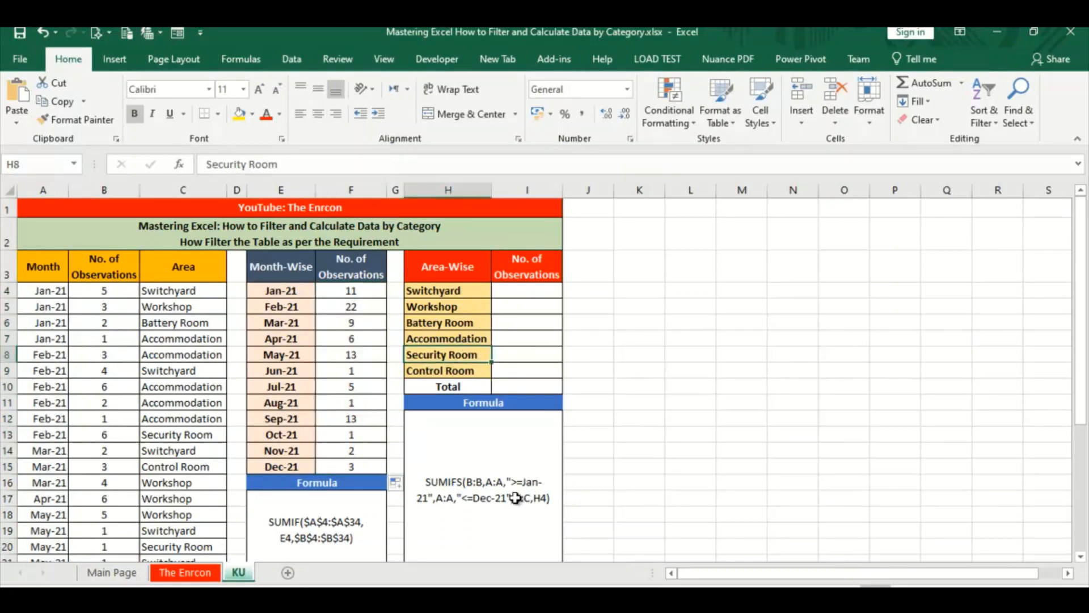
click(517, 498)
click(481, 295)
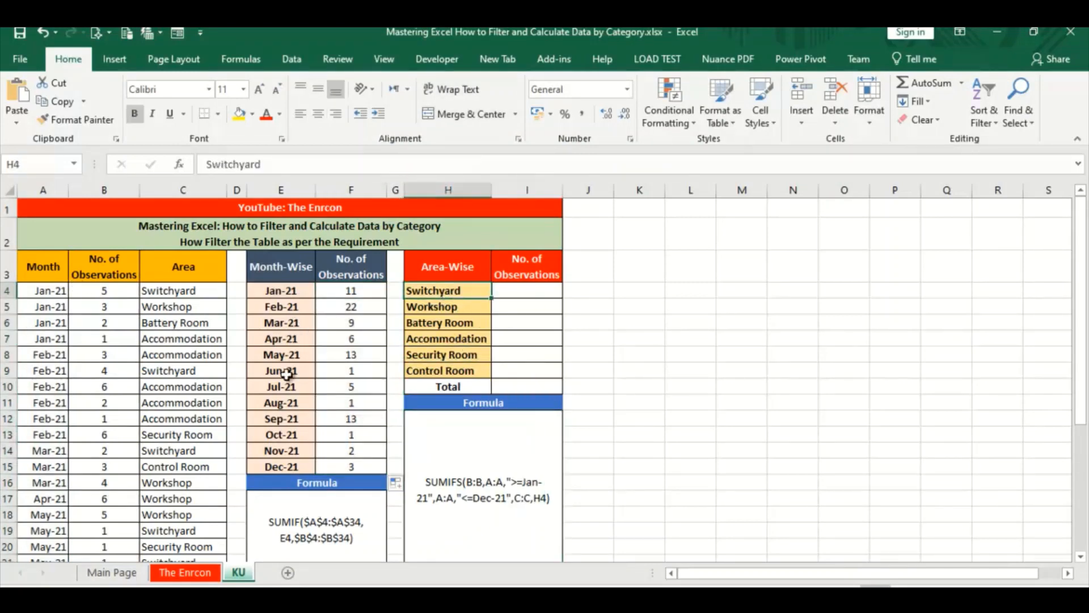
click(444, 487)
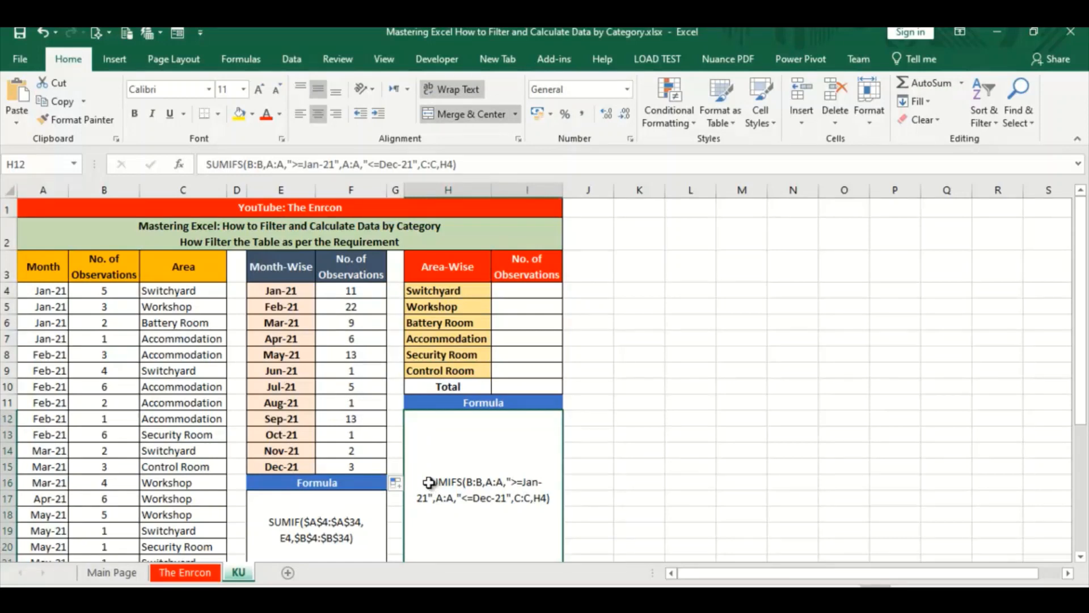
double_click(425, 481)
drag(412, 482, 551, 505)
key(ctrl+c)
Enter =SUMIFS(B:B,A:A,">=Jan-21",A:A,"<=Dec-21",C:C,H4) in I4 for Switchyard and review its arguments
click(532, 290)
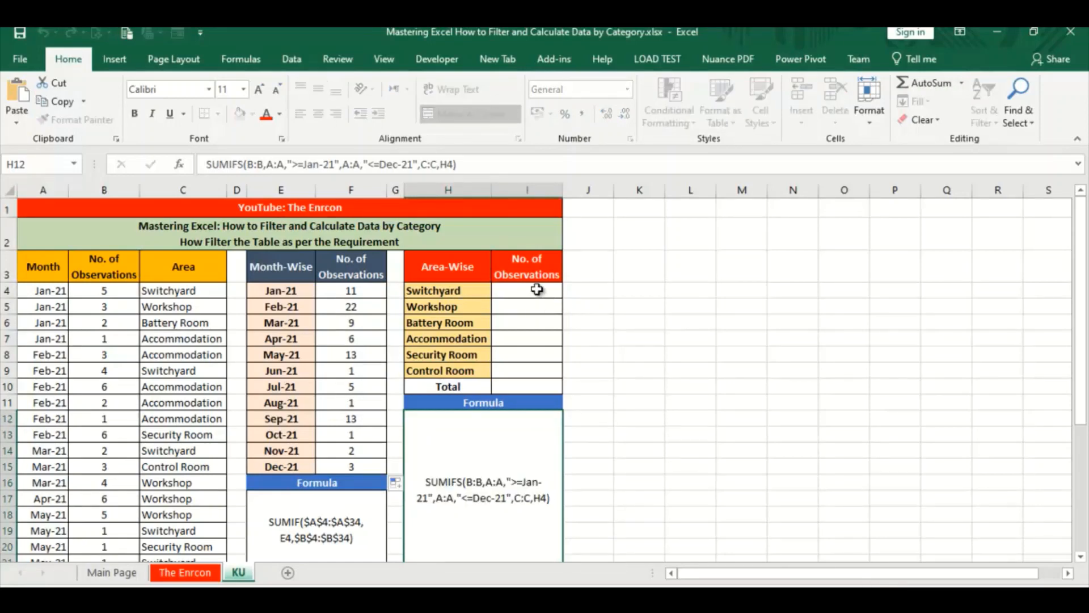
click(294, 163)
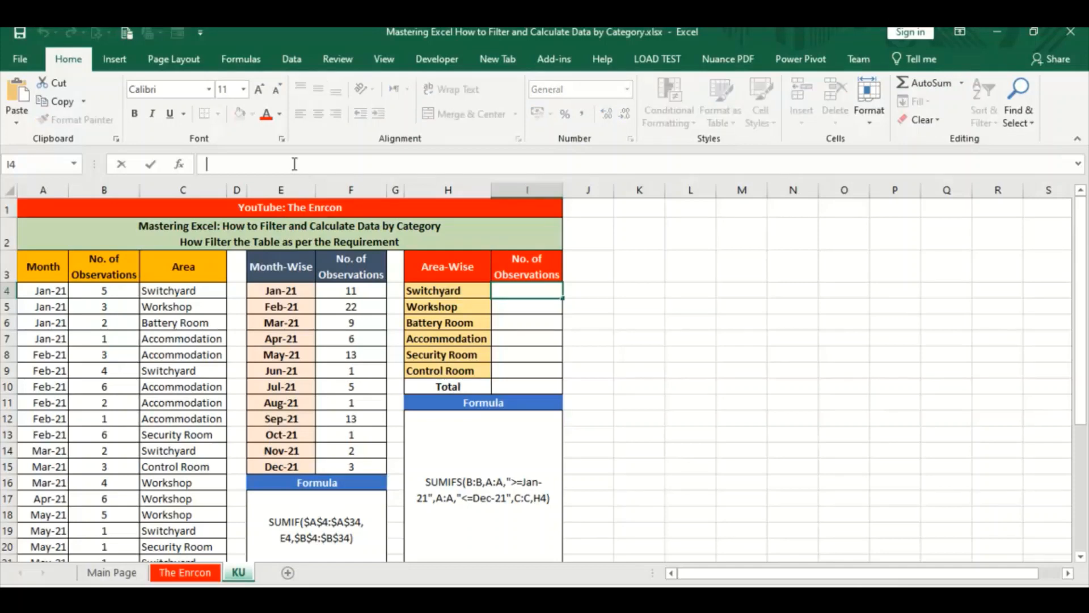
text(=)
key(ctrl+v)
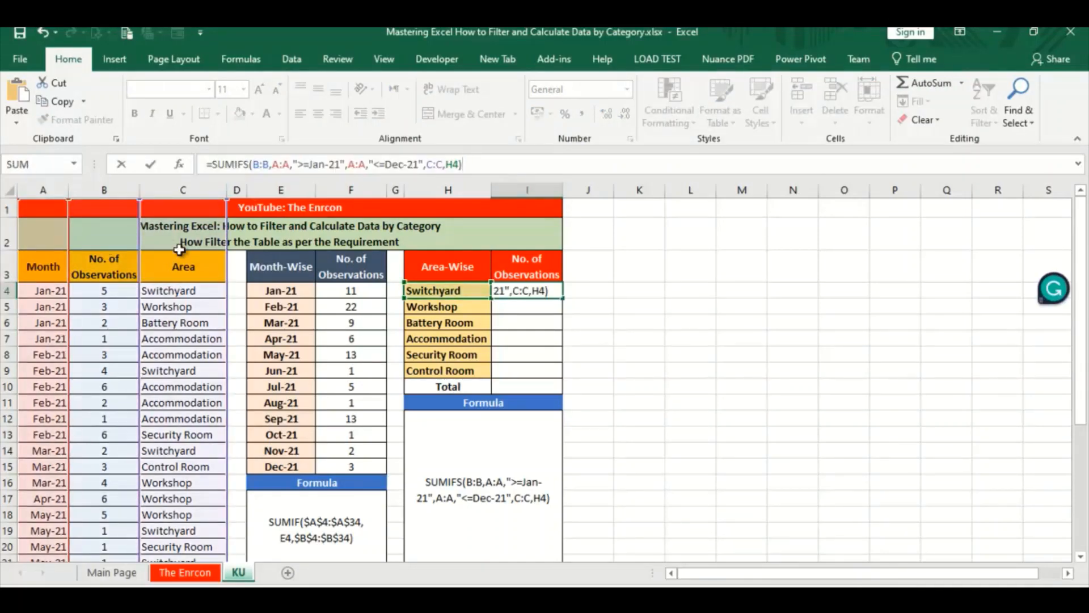
click(194, 307)
click(561, 293)
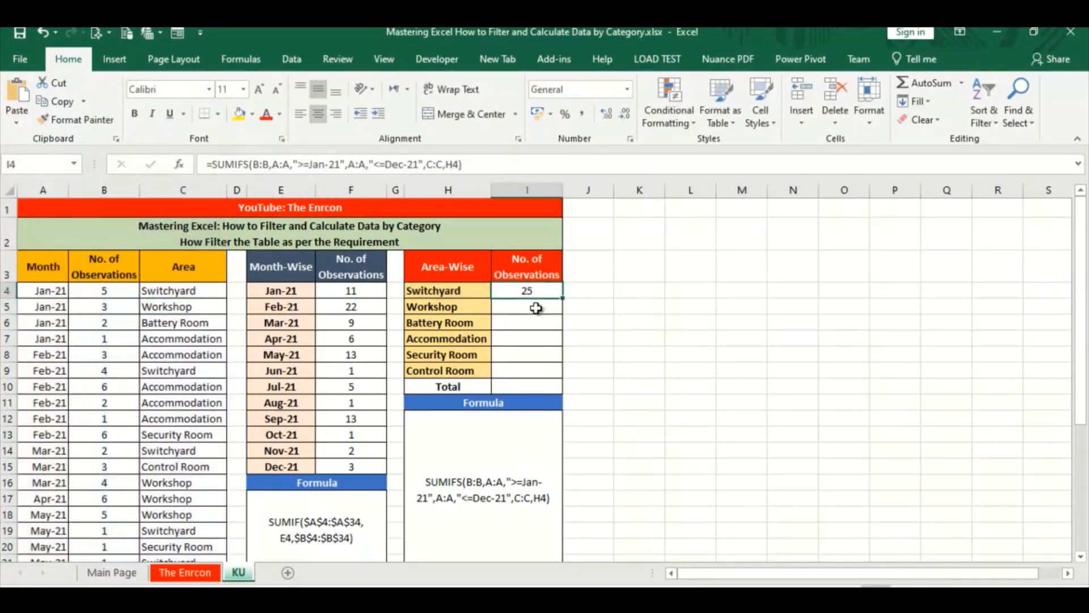
click(502, 164)
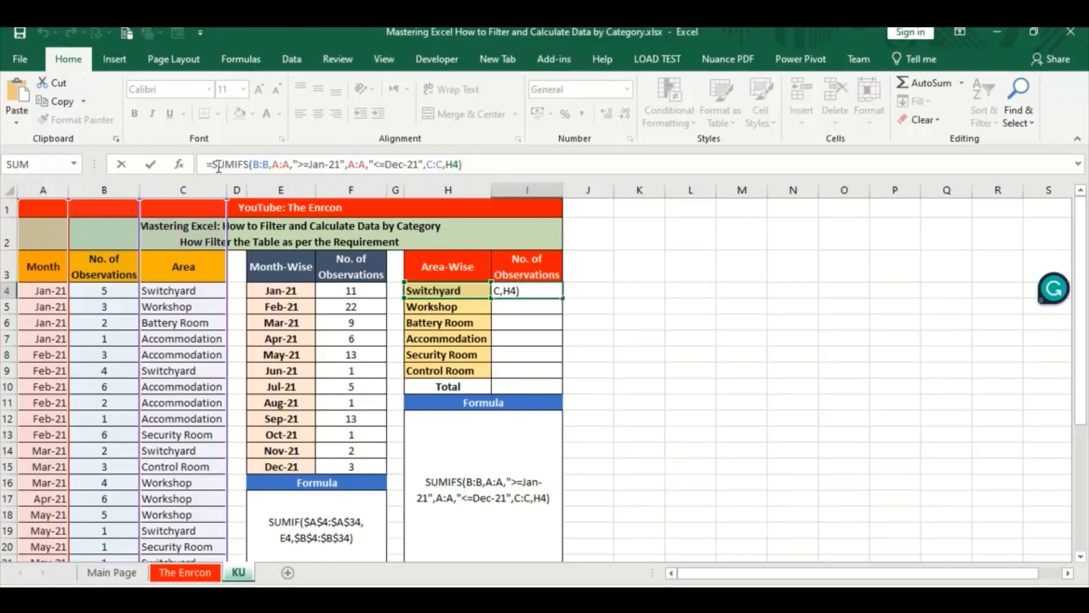
drag(208, 164, 502, 158)
key(ctrl+Return)
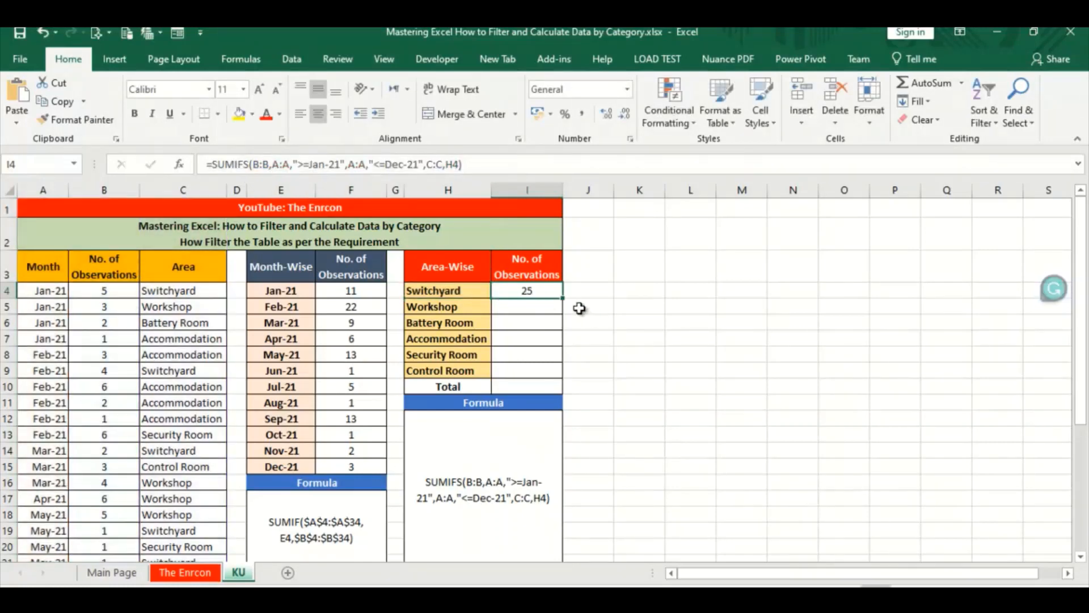
Fill the Switchyard formula down the Area-Wise table through Control Room and total I4:I9 in I10 with AutoSum
drag(565, 297, 569, 374)
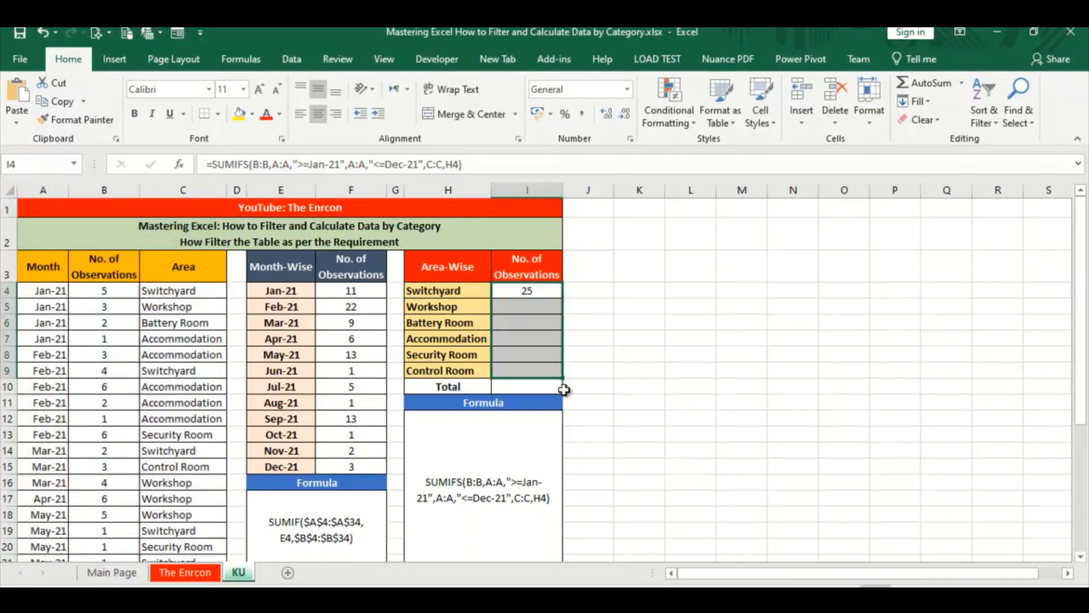
click(639, 306)
drag(553, 293, 550, 388)
click(895, 85)
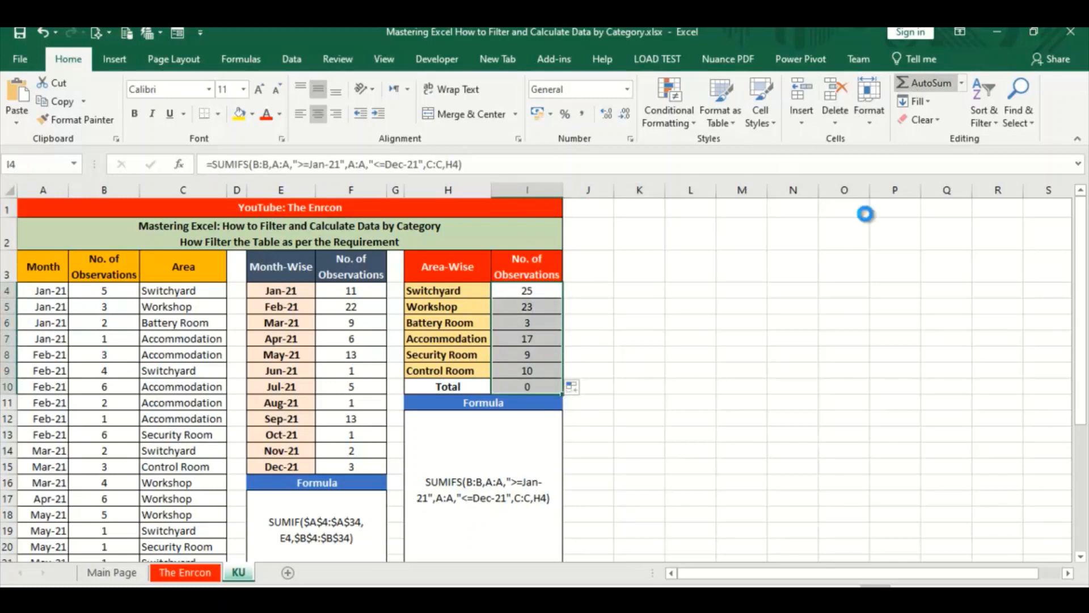
click(639, 322)
click(530, 388)
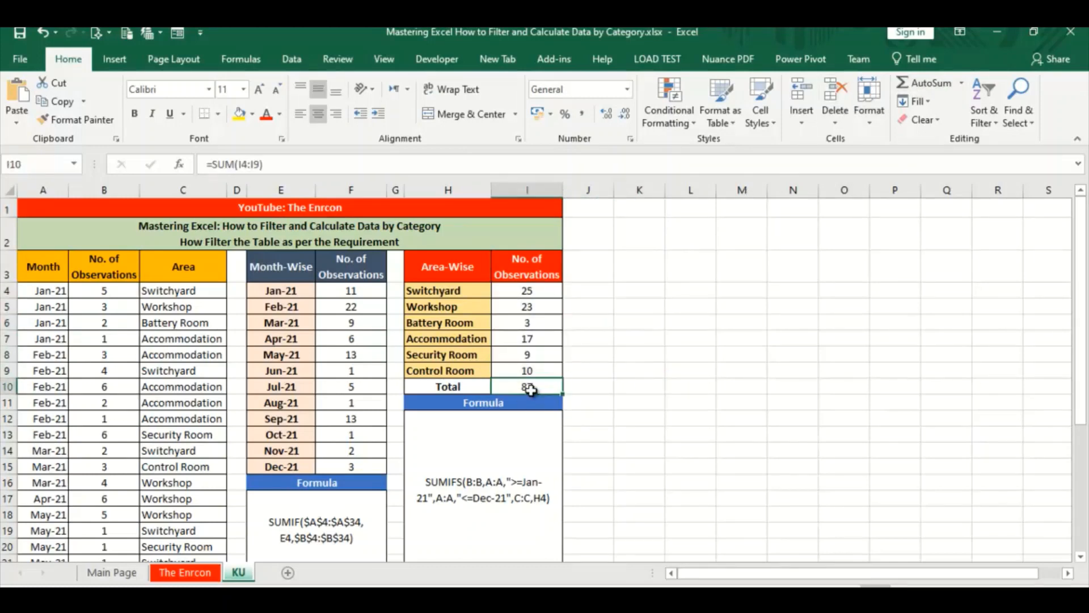
Examine the source No. of Observations values in B4:B34 on the KU sheet
drag(124, 289, 123, 532)
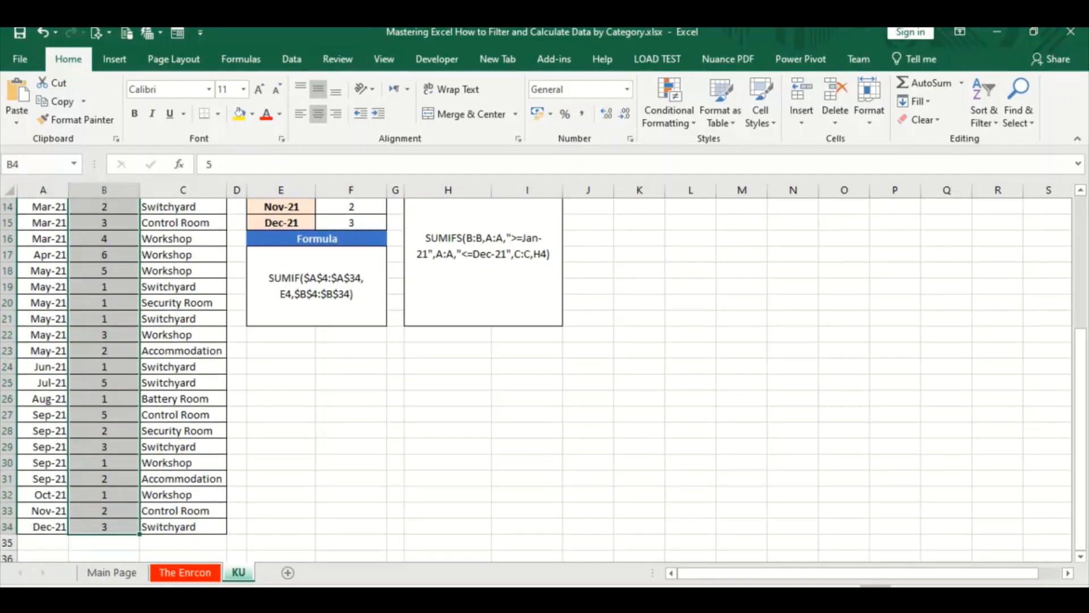
click(737, 255)
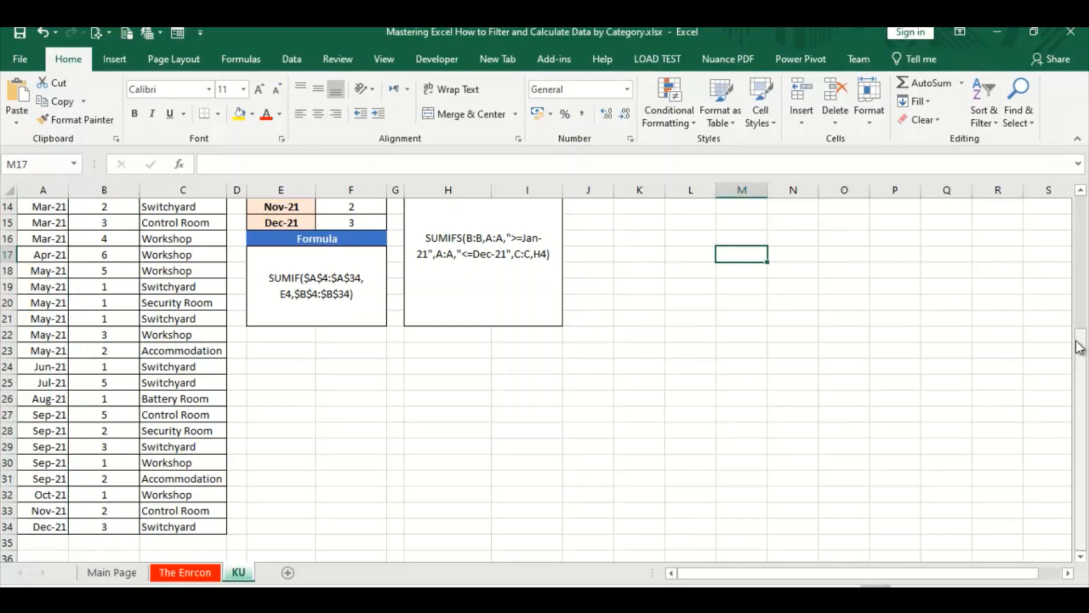
Add filter controls to the source table's header row A3:C3 on the KU sheet
drag(1079, 346, 1081, 183)
click(527, 290)
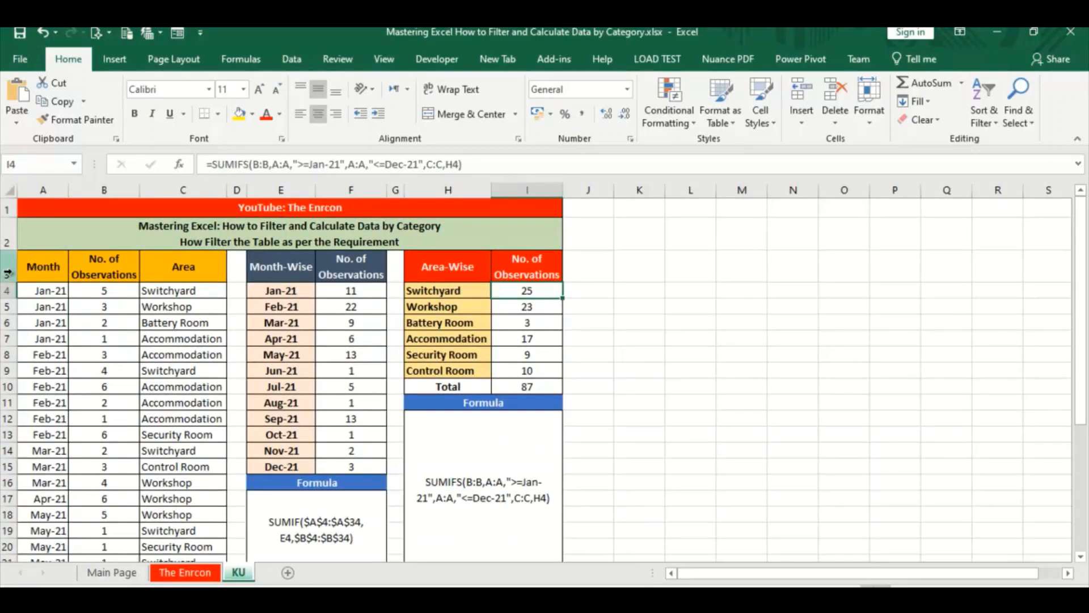
drag(50, 270, 188, 268)
click(984, 109)
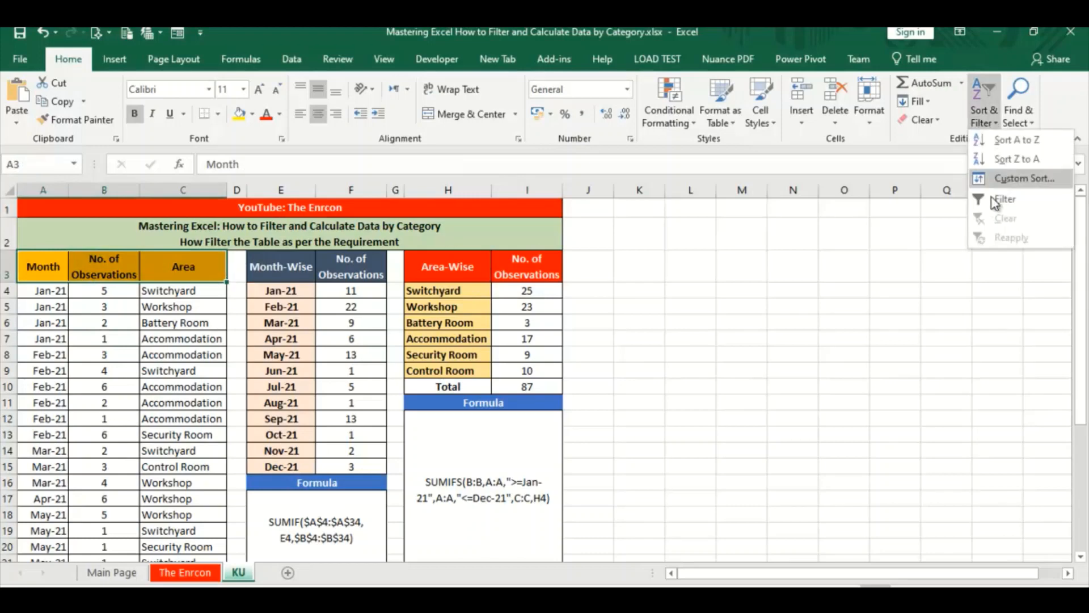
click(988, 203)
Filter the Area column to Switchyard only and check the visible No. of Observations values in column B
click(219, 275)
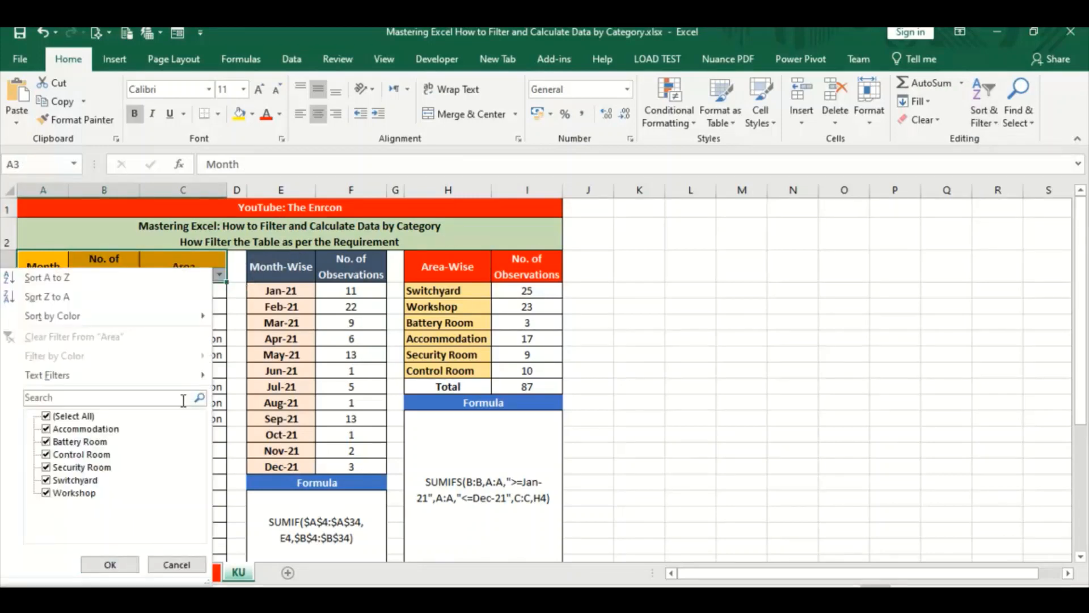
click(72, 416)
click(71, 480)
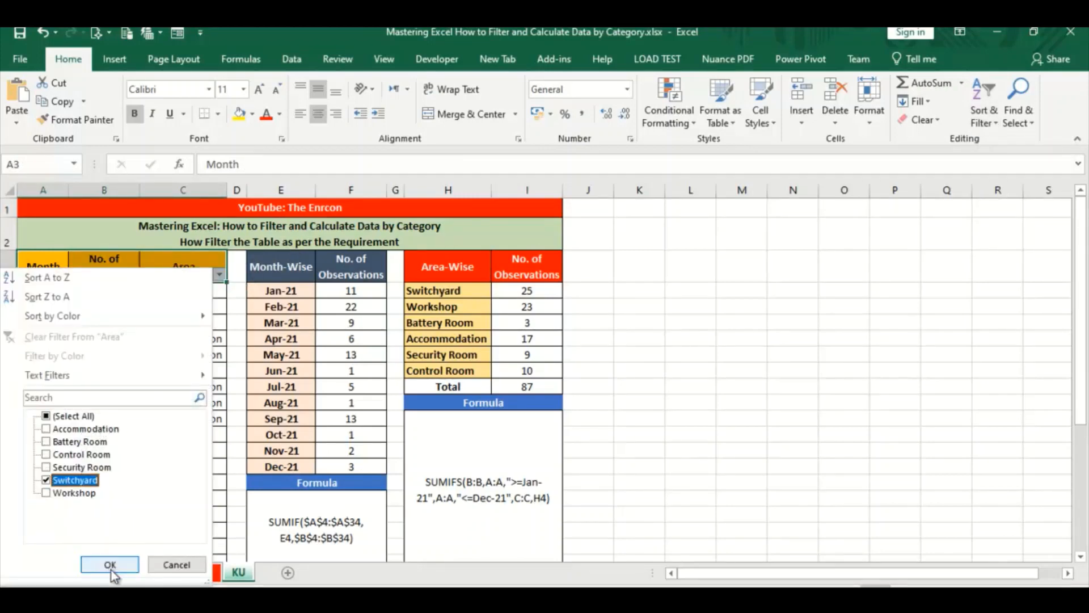
click(110, 564)
click(113, 291)
drag(115, 315, 108, 420)
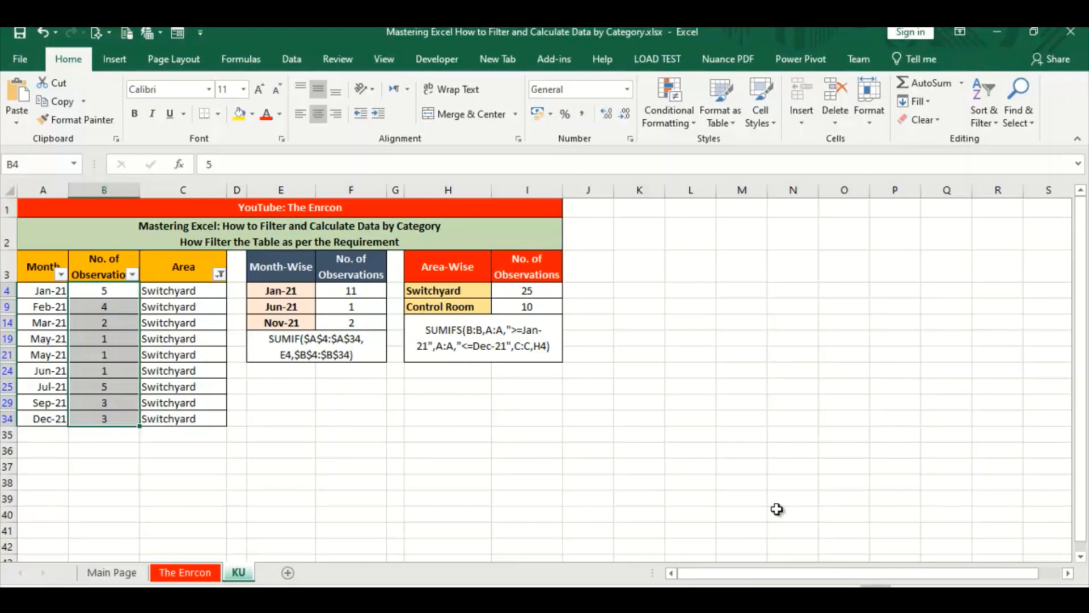
Reselect all areas in the Area column's filter so that every source row is included
click(219, 274)
click(75, 418)
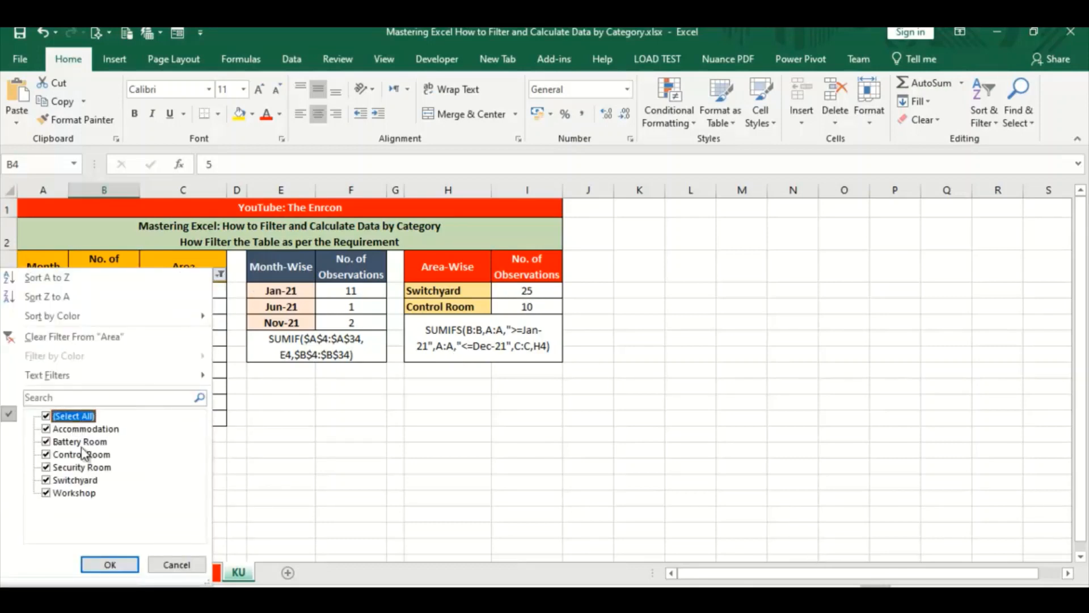
click(106, 563)
click(736, 291)
click(503, 464)
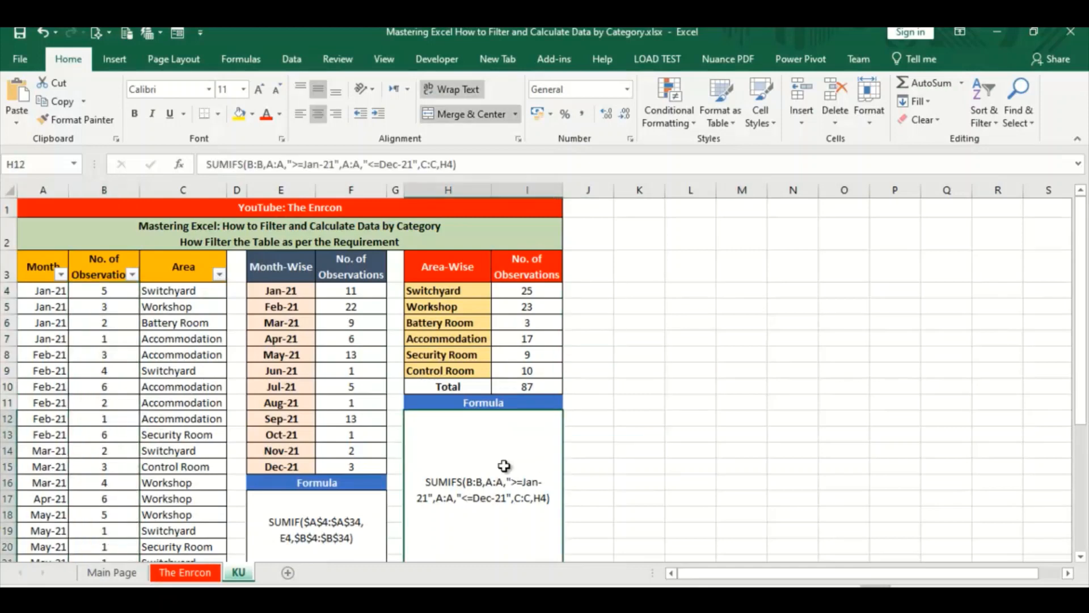
click(639, 353)
Insert a 3-D Stacked Bar chart of the Month-Wise table from E3:F15, comparing the available chart types first
drag(280, 266, 345, 427)
click(114, 58)
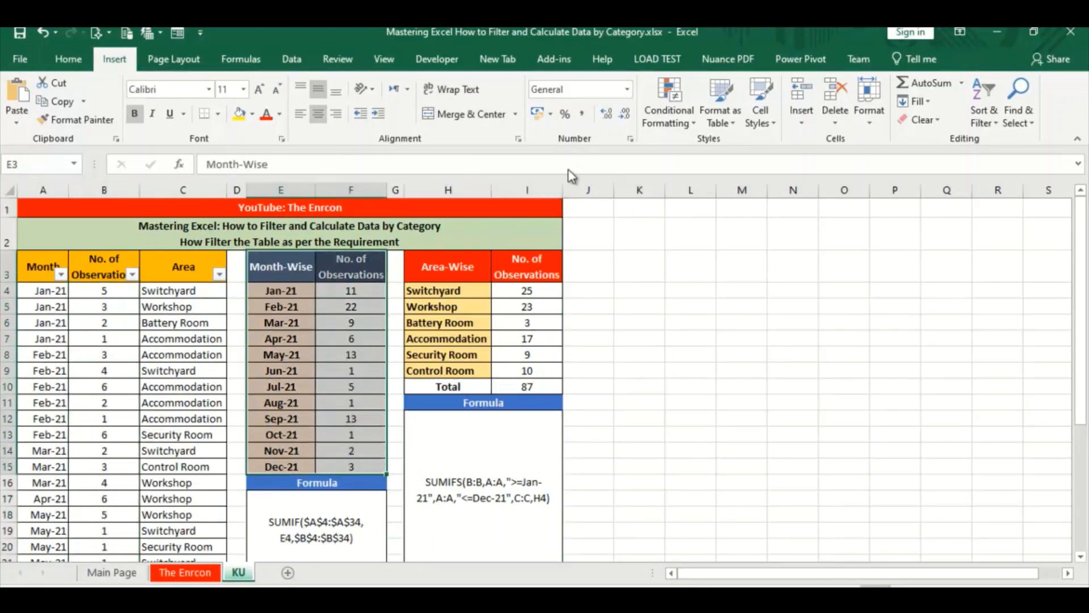
click(476, 116)
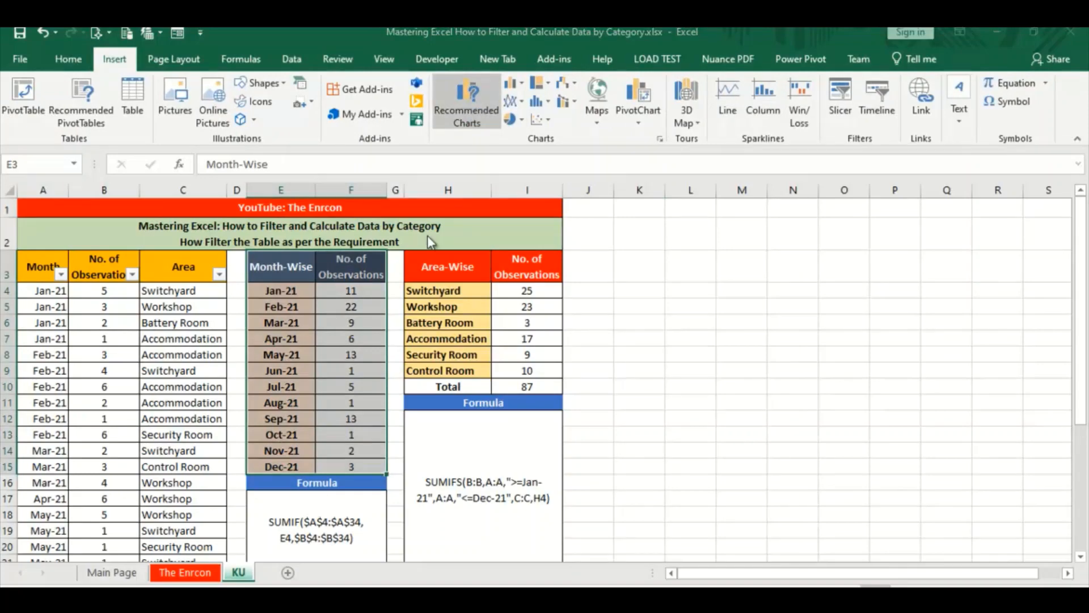
click(385, 336)
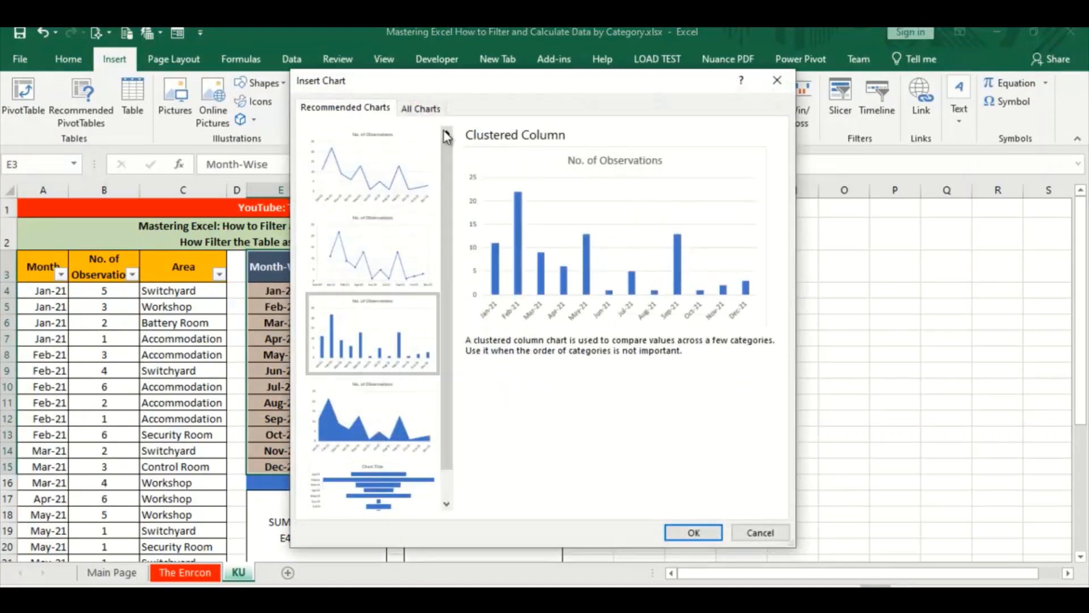
click(420, 108)
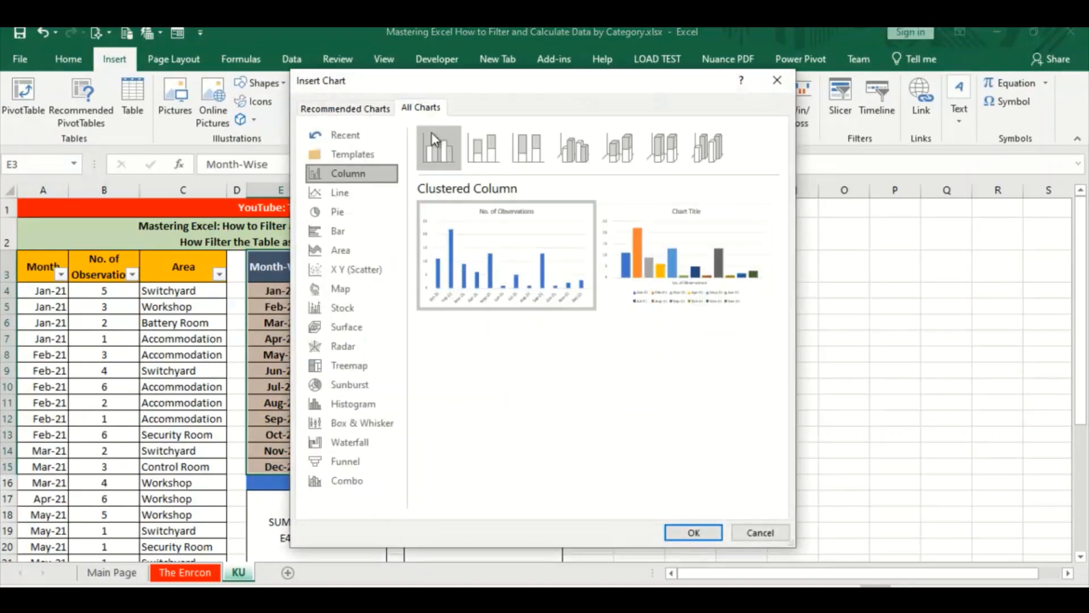
click(336, 193)
click(336, 212)
click(336, 231)
mouse_move(559, 212)
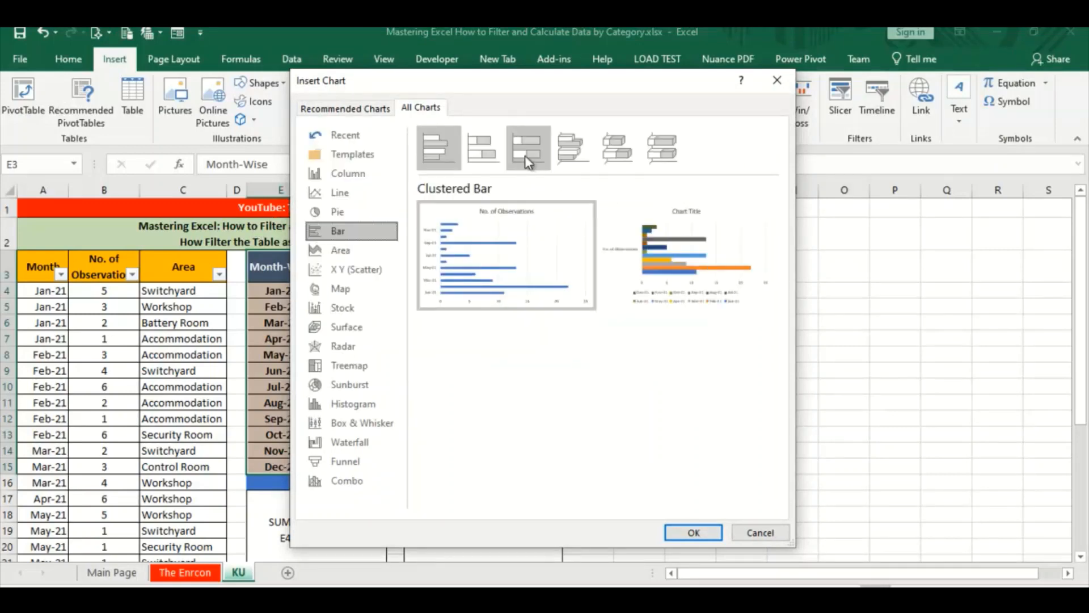
click(526, 147)
click(622, 147)
mouse_move(643, 214)
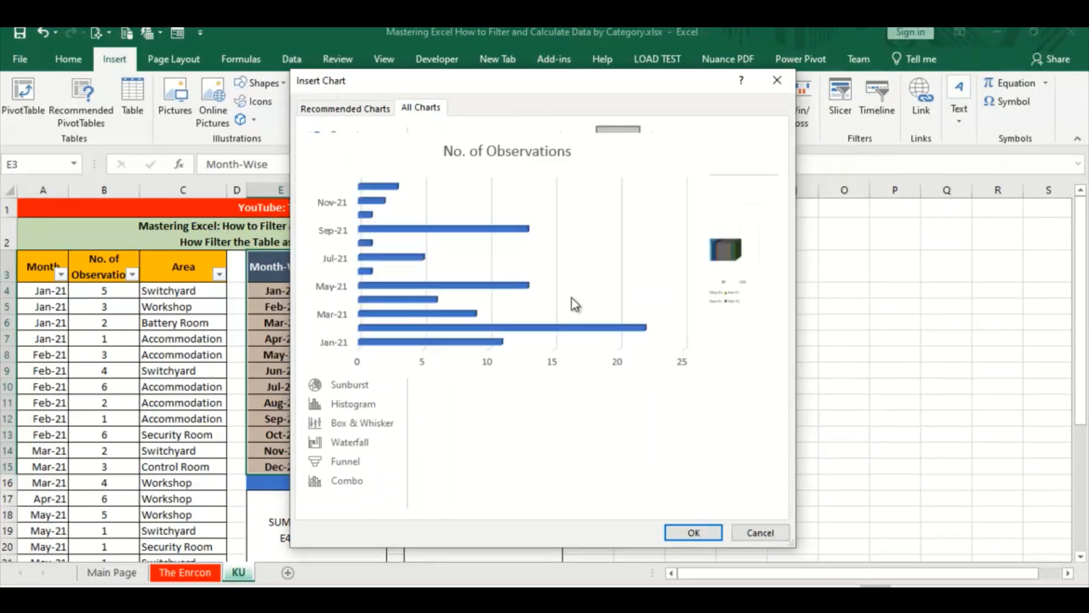
click(704, 535)
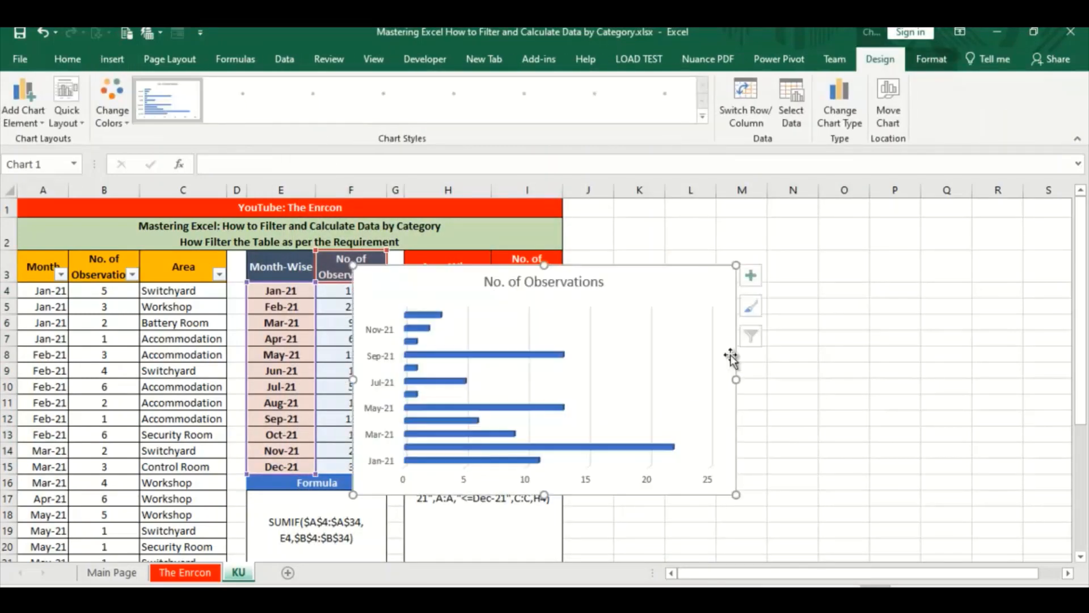
Move the bar chart to the empty cells beside the Area-Wise table and turn on its axis titles and data labels
drag(641, 275, 862, 225)
drag(963, 234, 963, 234)
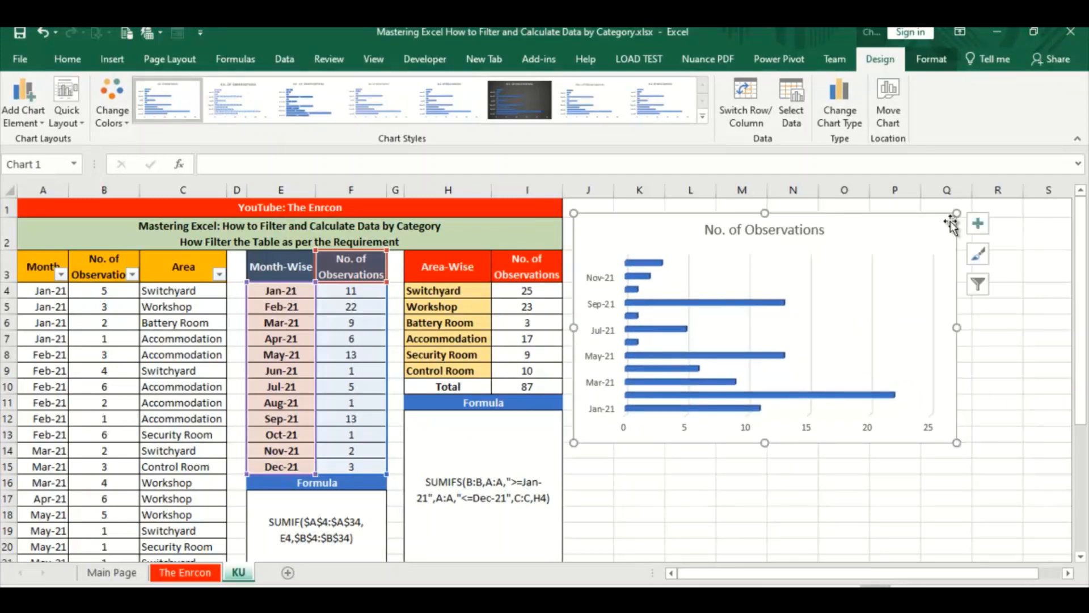
click(977, 223)
click(459, 260)
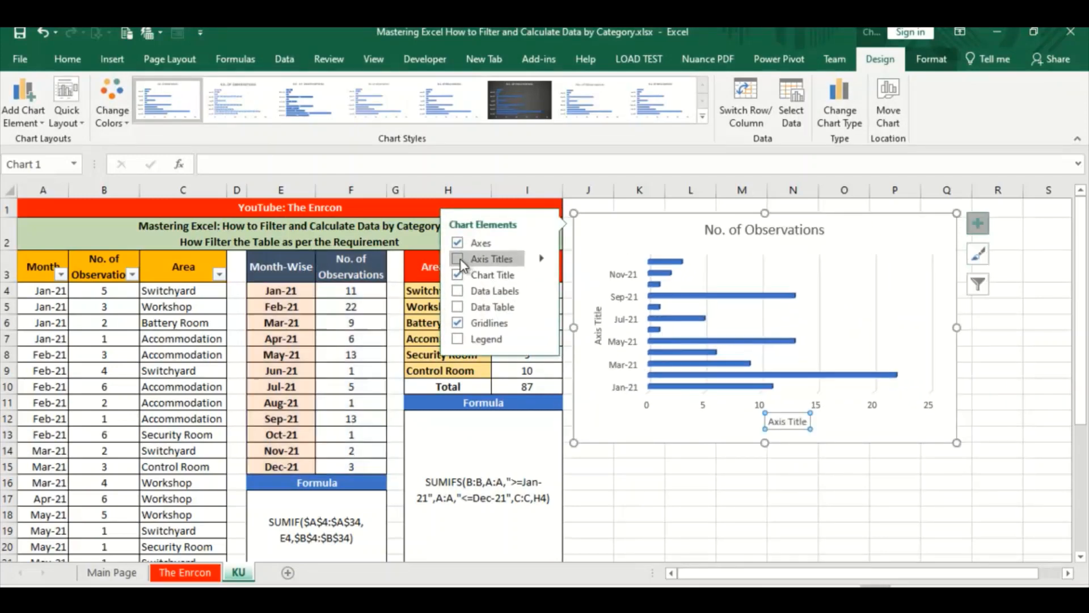
click(459, 260)
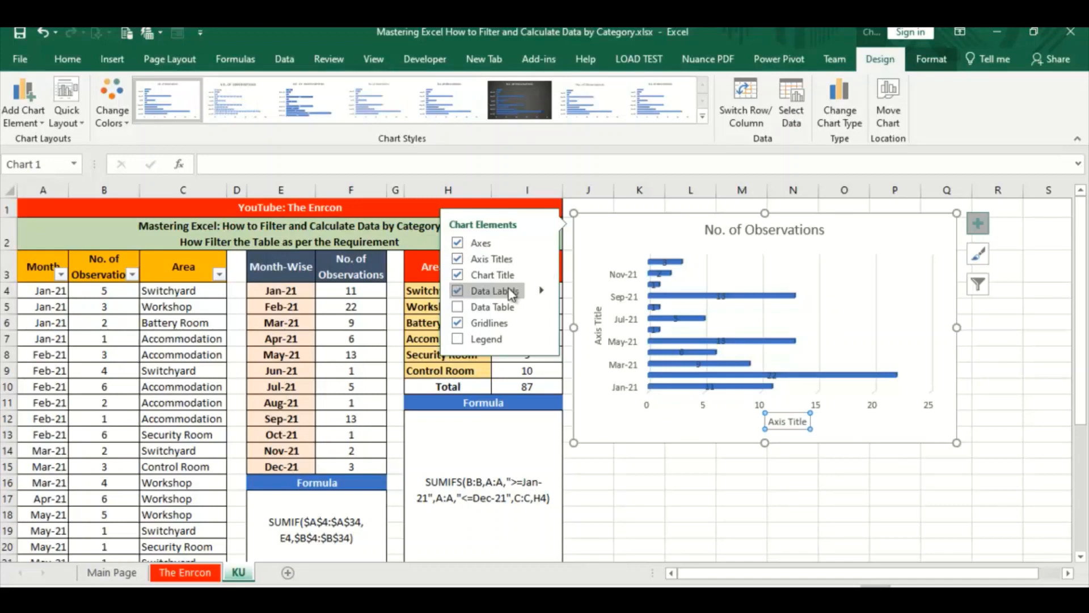
Try the Data Callout style for the bar chart's data labels and undo it
mouse_move(540, 293)
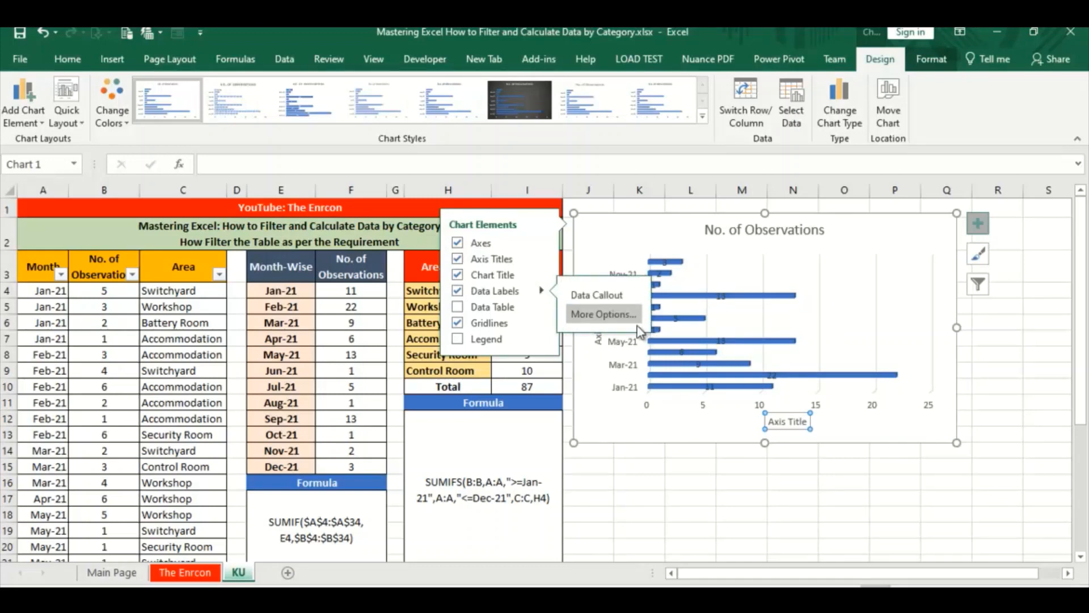
click(597, 295)
click(745, 510)
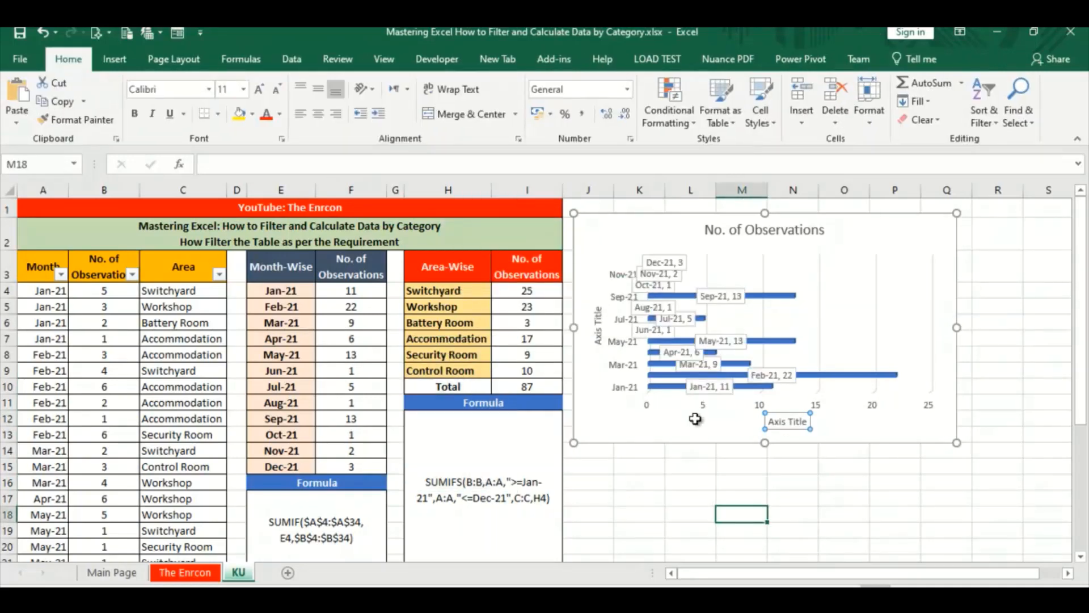
key(ctrl+z)
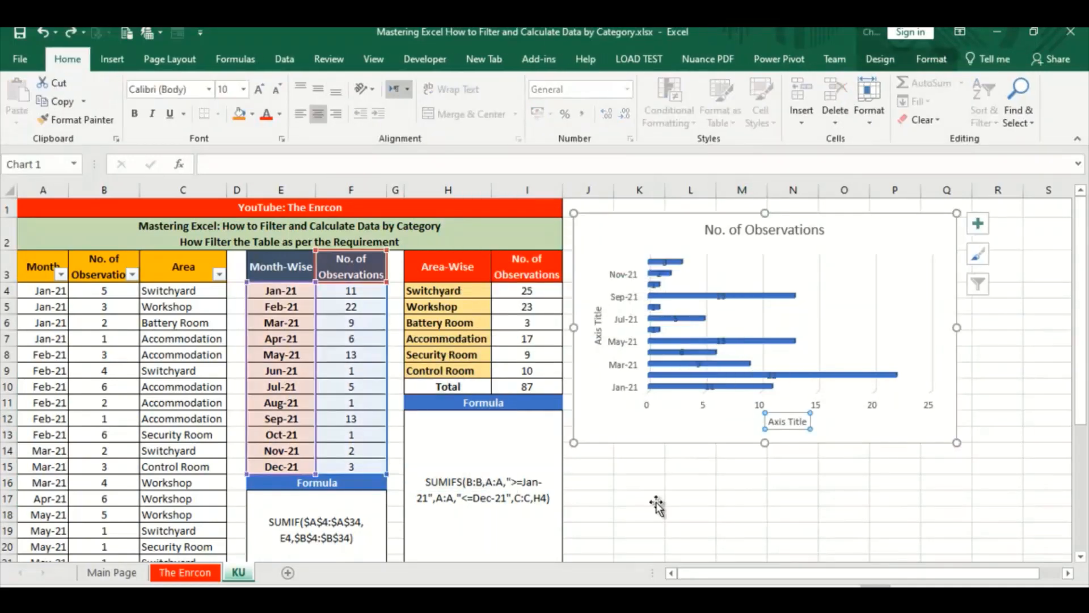
click(652, 498)
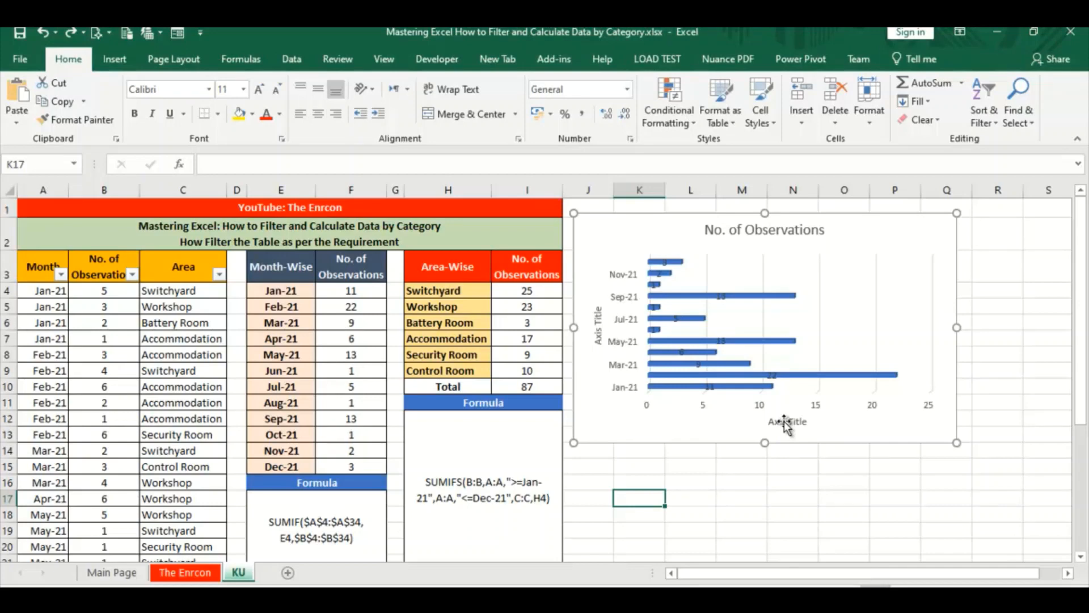
Link the bar chart's horizontal axis title to the Month-Wise header cell with =KU!$E$3
click(785, 423)
click(787, 422)
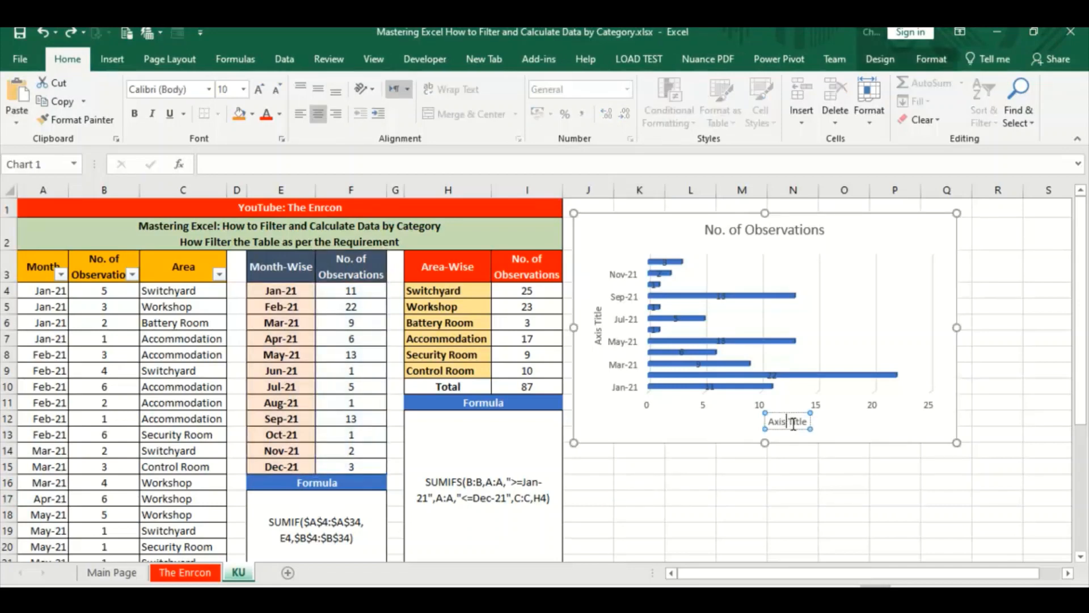
triple_click(794, 422)
text(=)
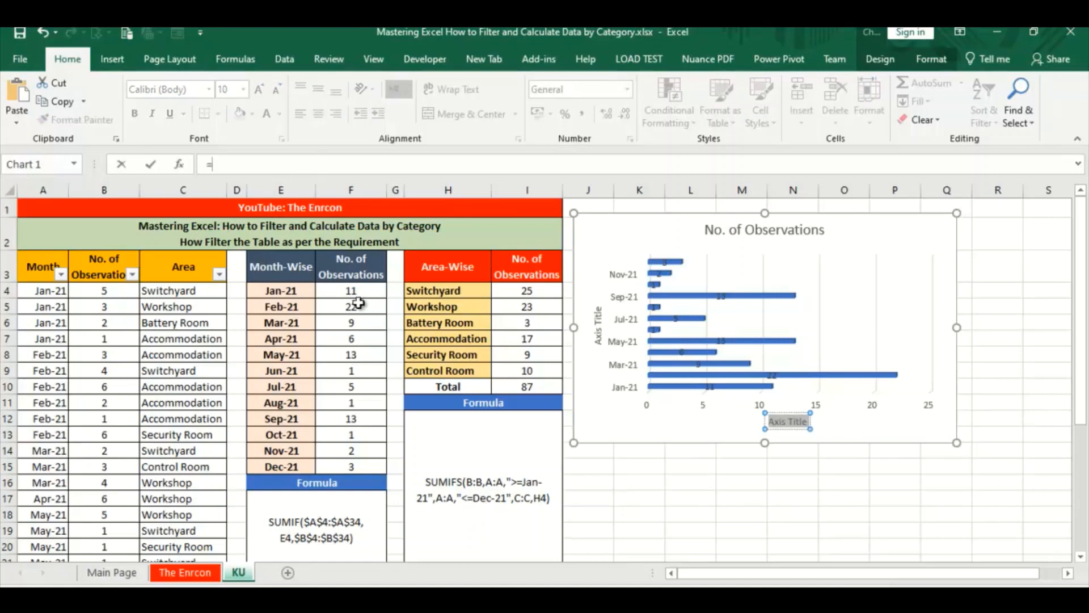
click(290, 272)
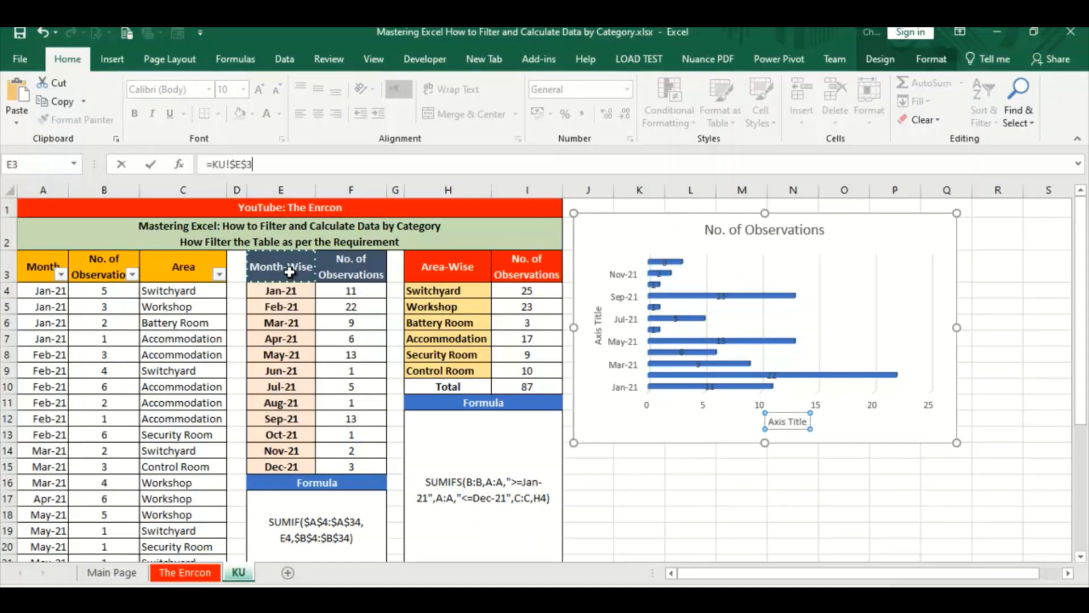
key(Return)
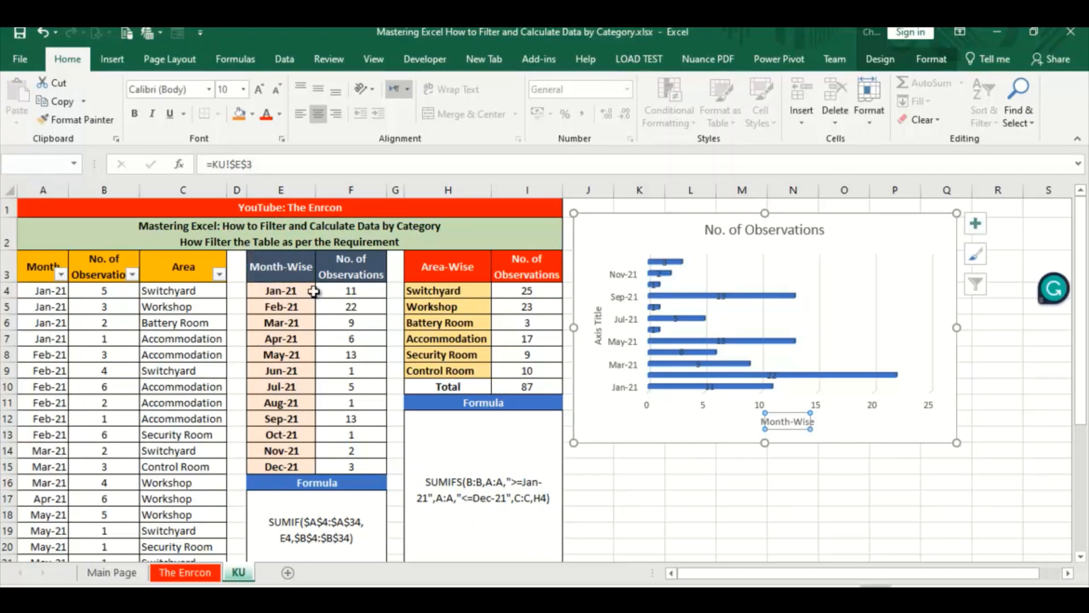
click(746, 510)
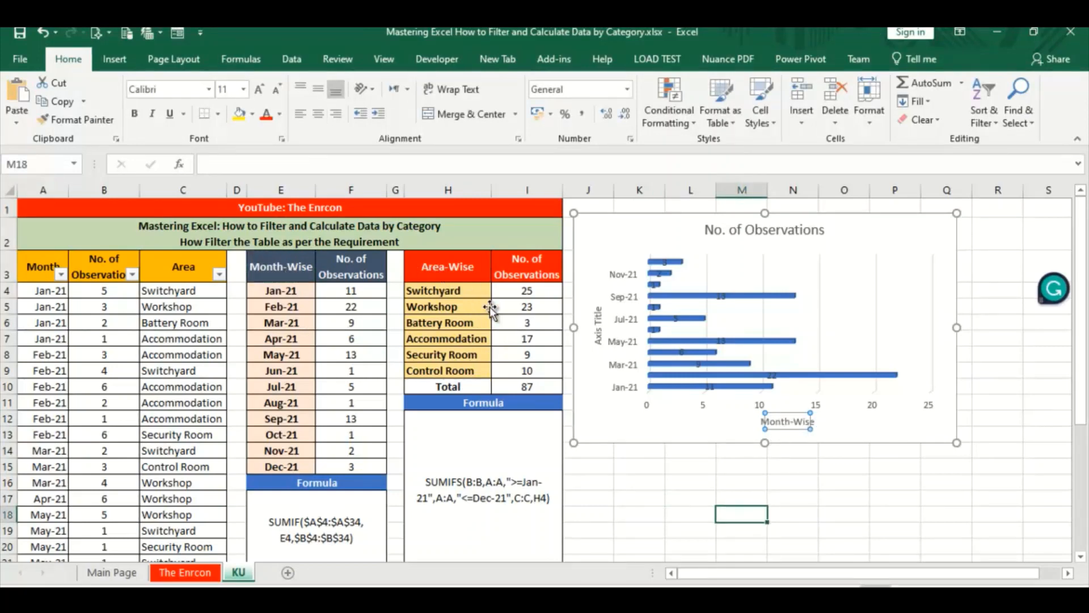
Insert a Pie chart of the Area-Wise table from H3:I9, leaving out the Total row
drag(448, 267, 522, 385)
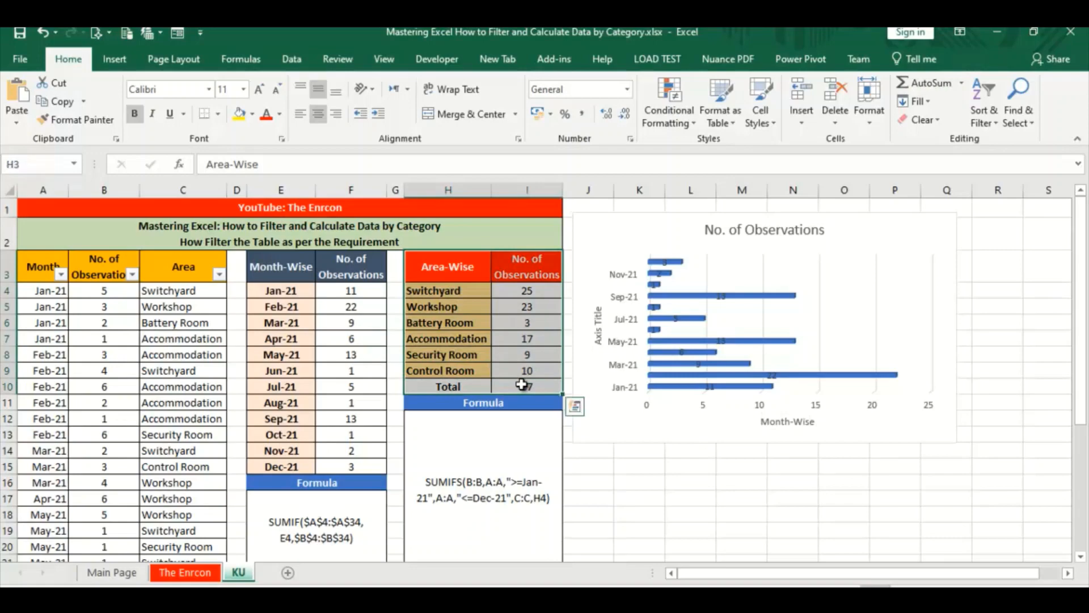
drag(425, 267, 526, 376)
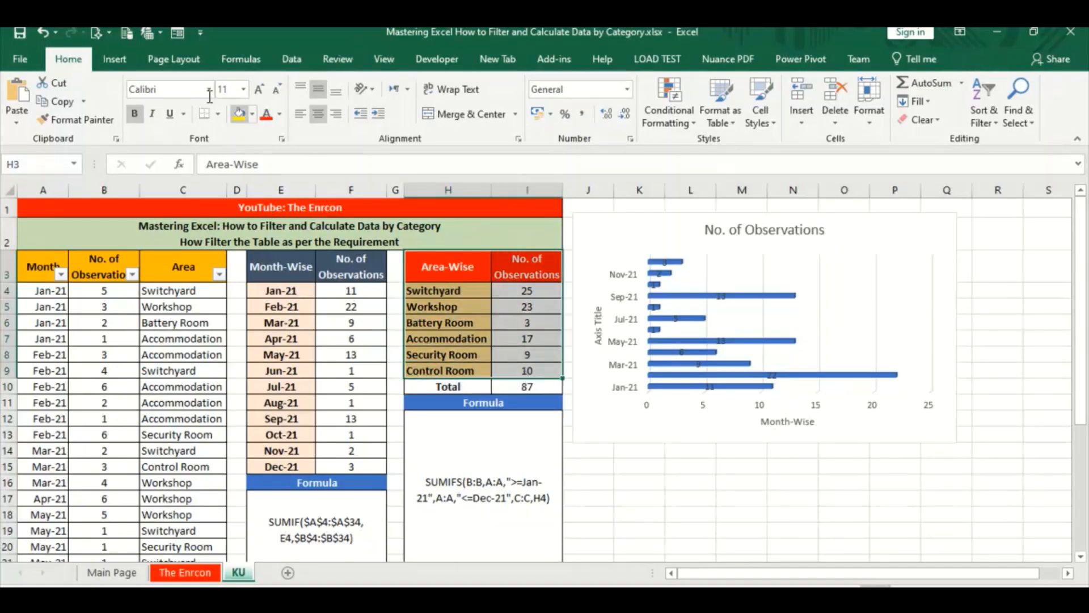
click(114, 59)
click(467, 108)
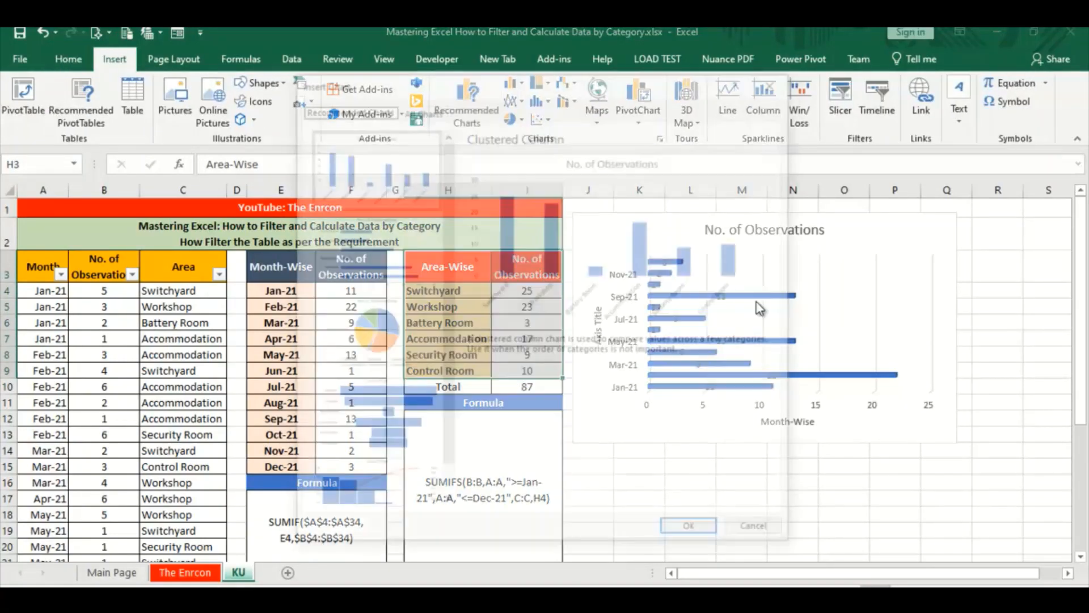
click(399, 344)
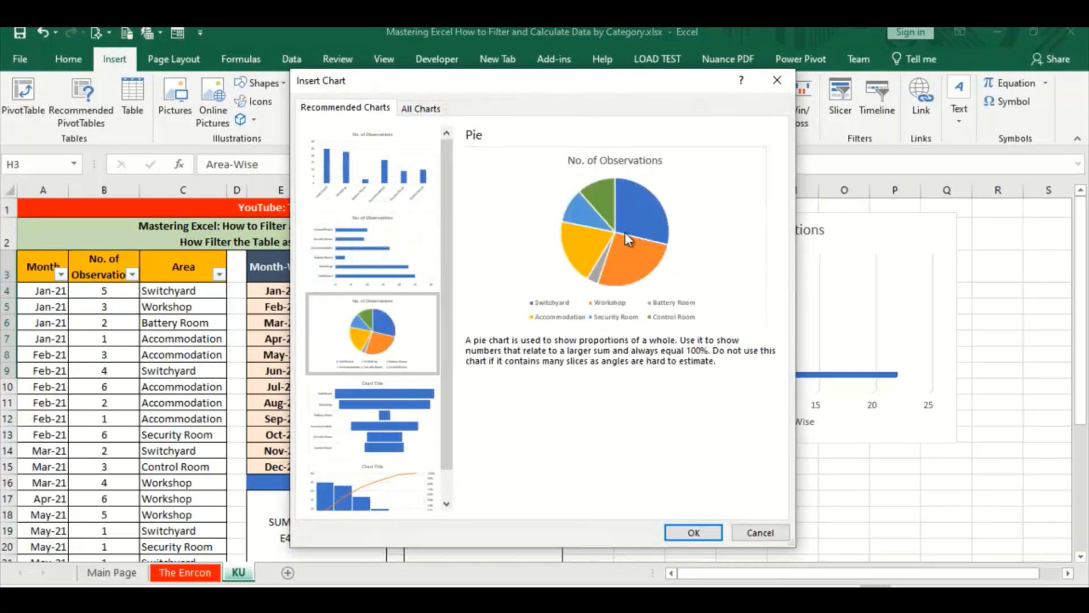
click(707, 535)
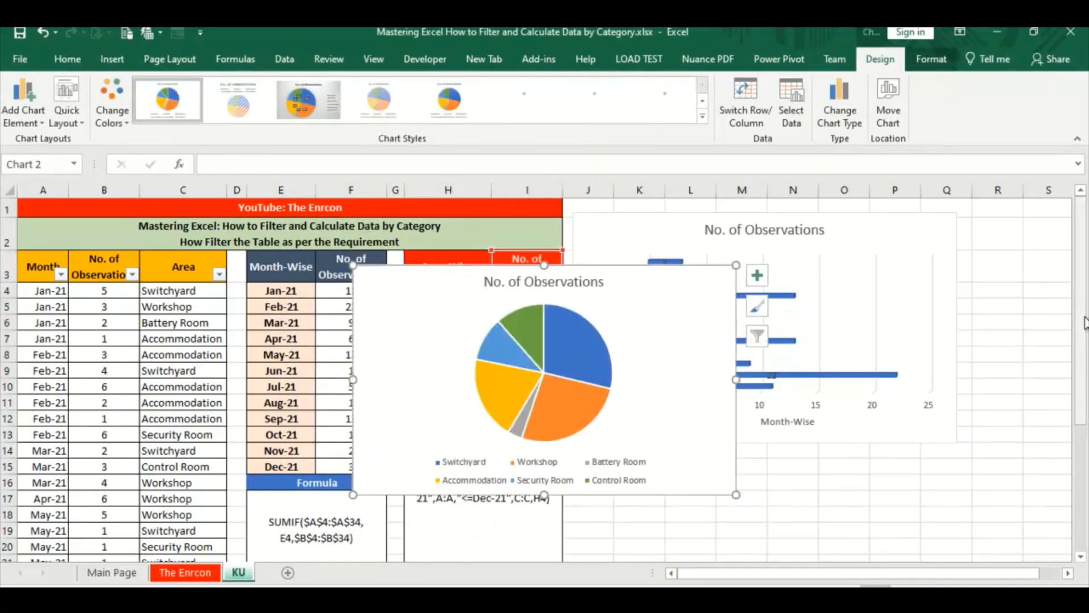
Move the pie chart directly below the bar chart and turn on its data labels
drag(1081, 325, 1081, 388)
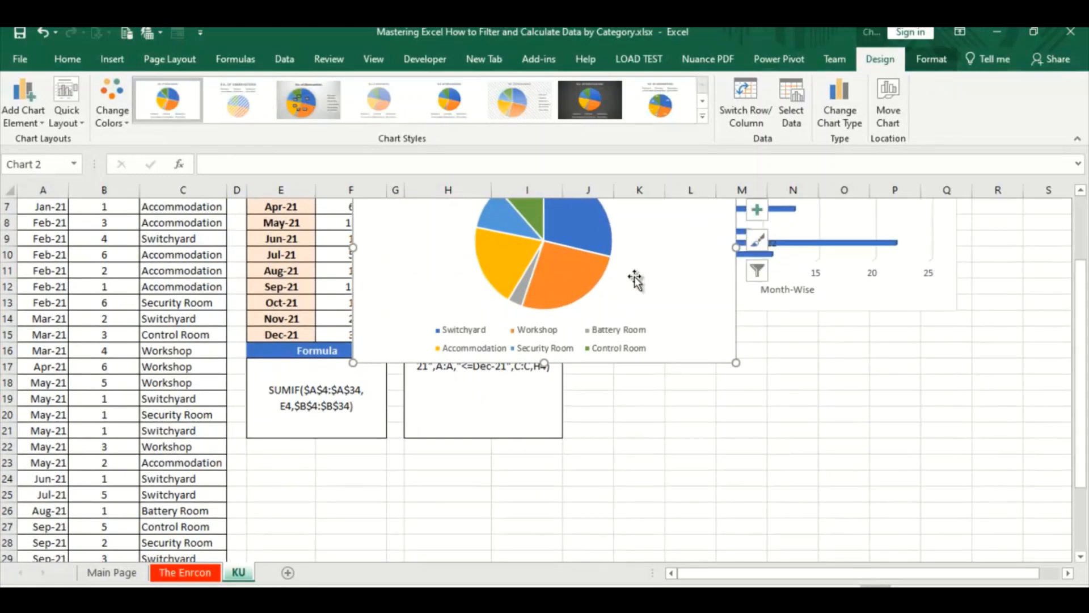
drag(631, 280, 859, 460)
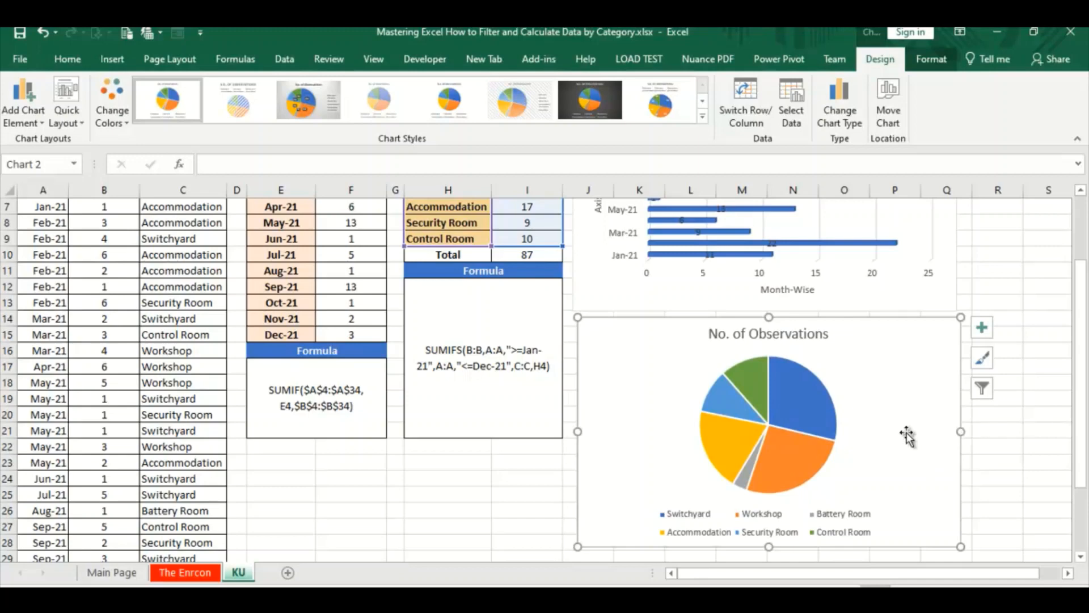
click(982, 327)
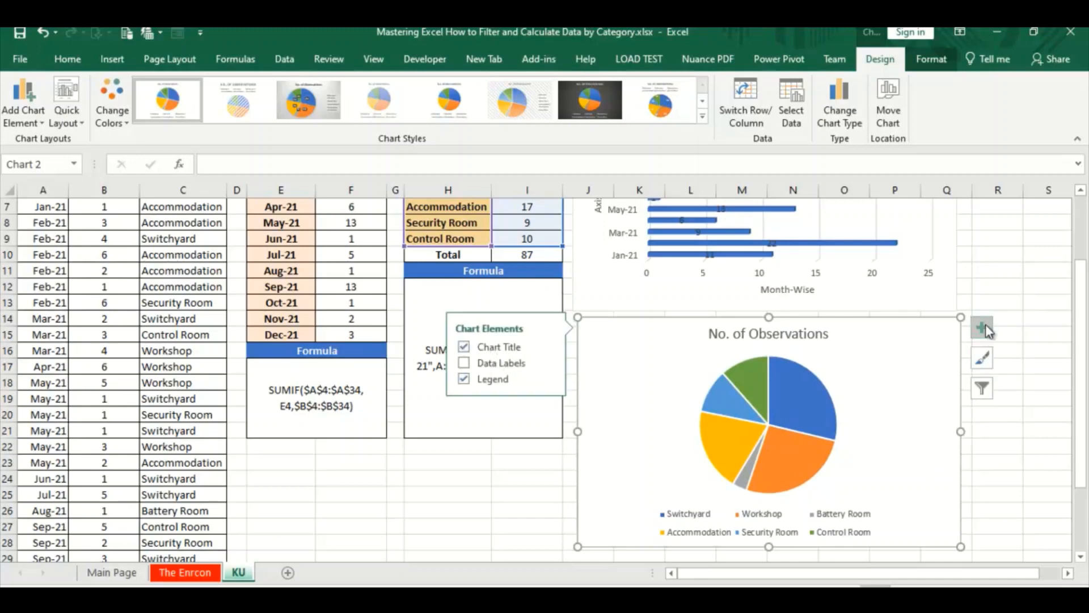
click(461, 363)
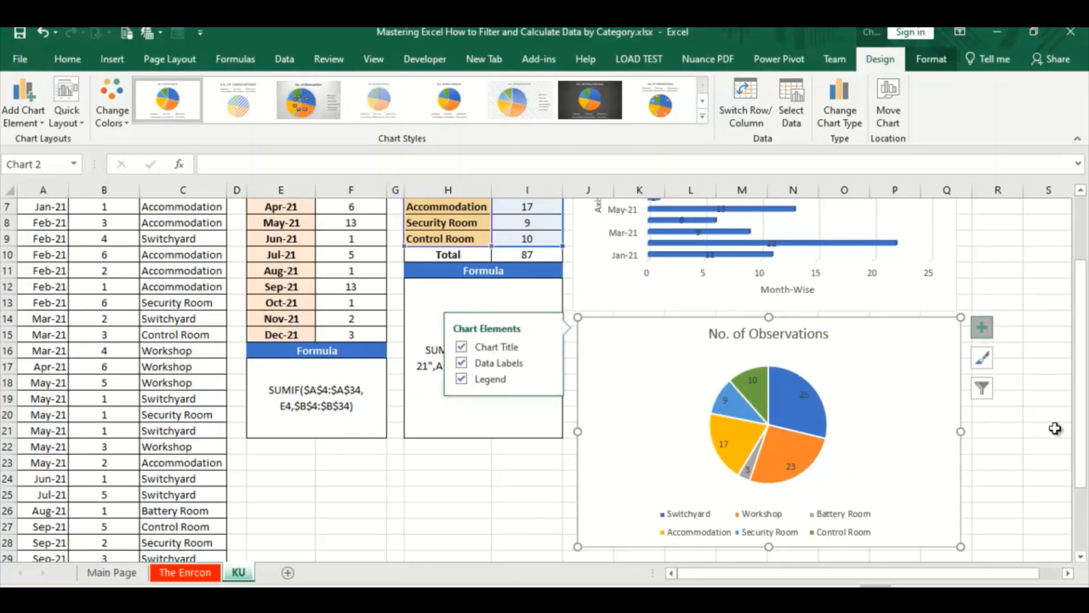
Give the pie chart the light grey gradient chart style with value-and-percentage data labels and the legend beside the pie
click(1046, 326)
click(858, 425)
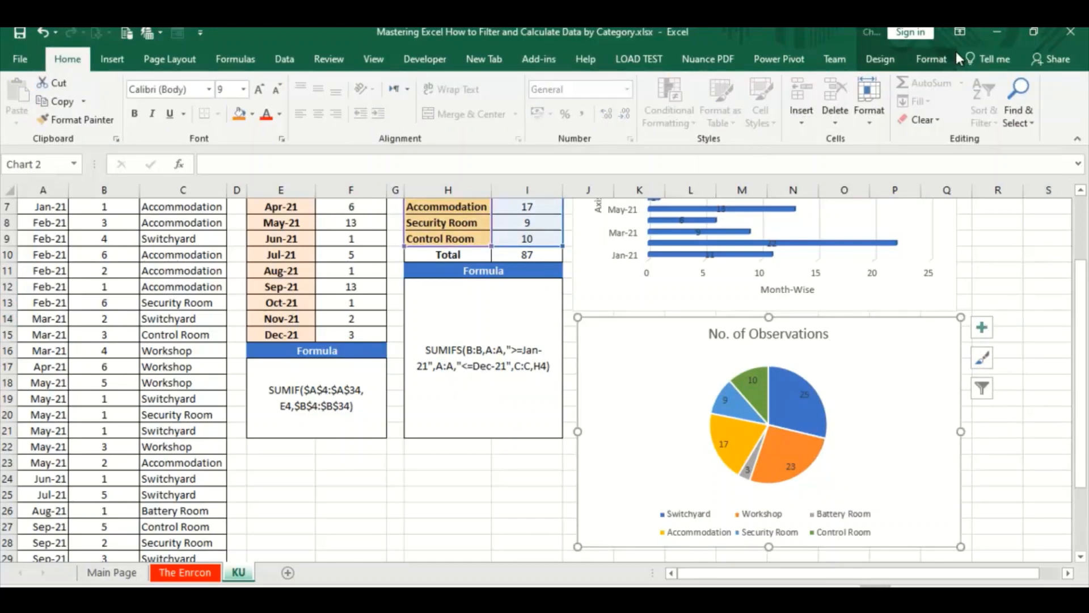
click(941, 60)
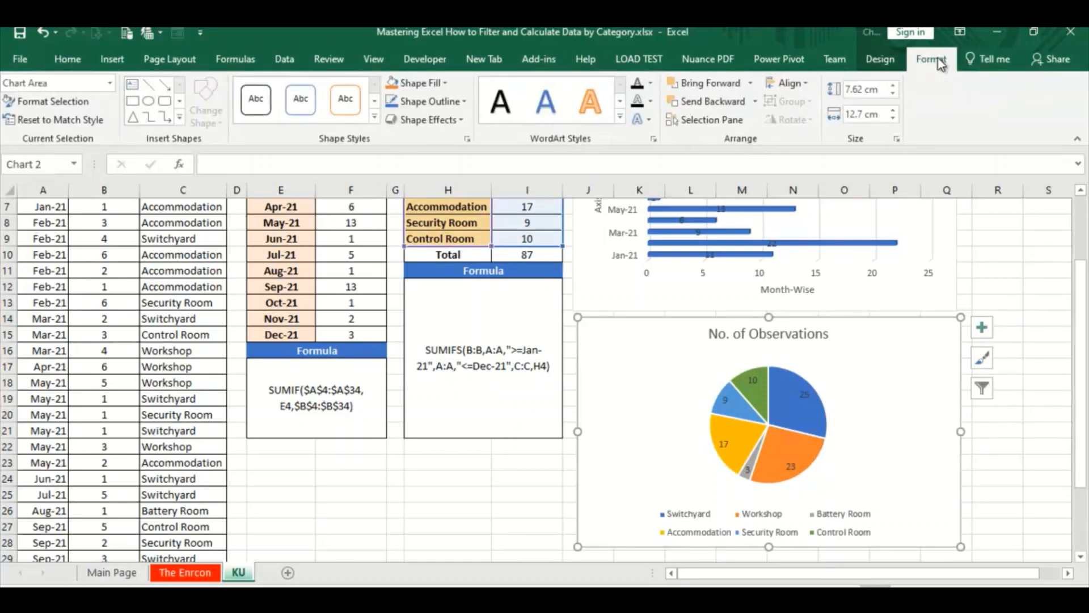
click(880, 60)
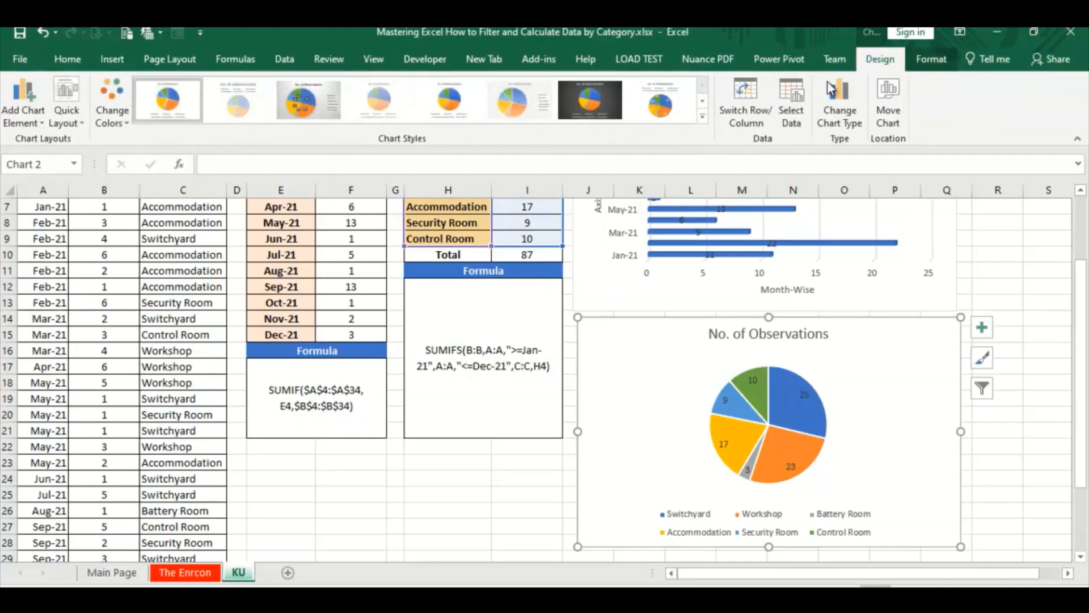
click(597, 108)
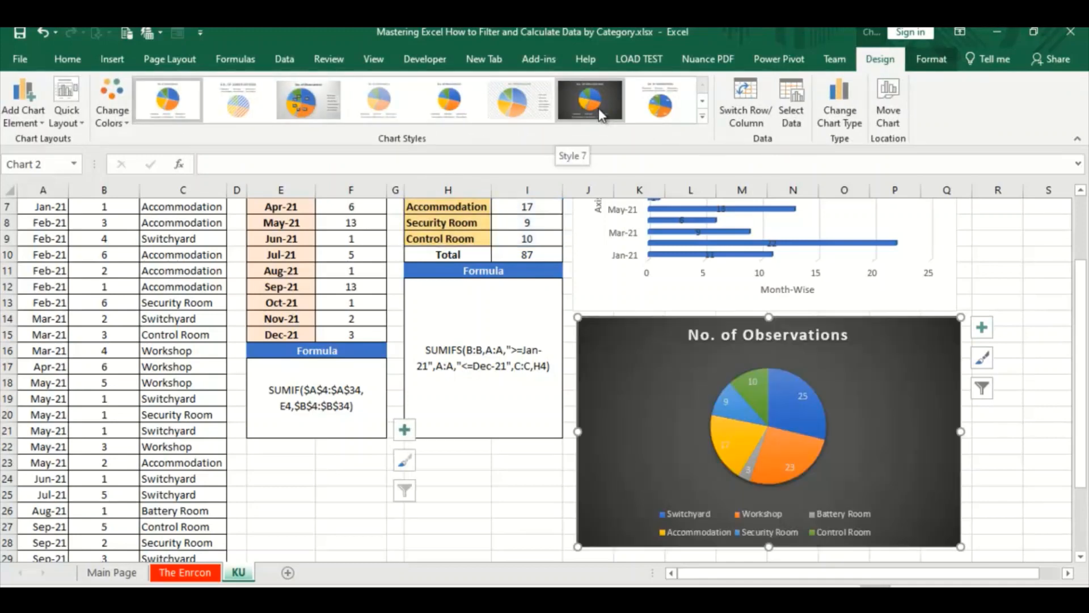
click(321, 107)
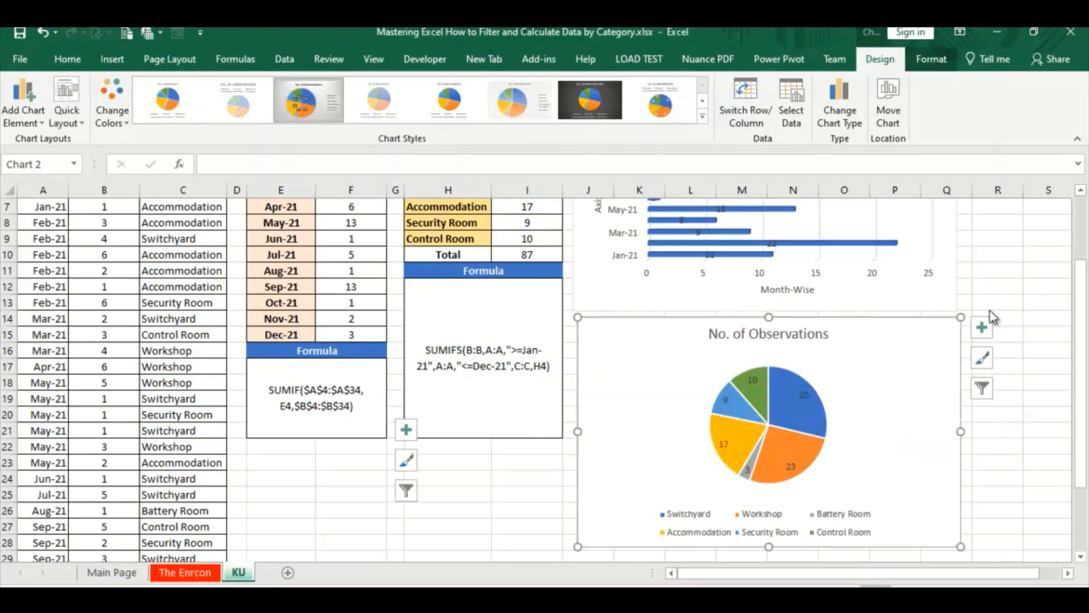
Apply the dark-background chart style with white data labels to the month-wise bar chart, and go to the Main Page sheet
scroll(1084, 310, up, 2)
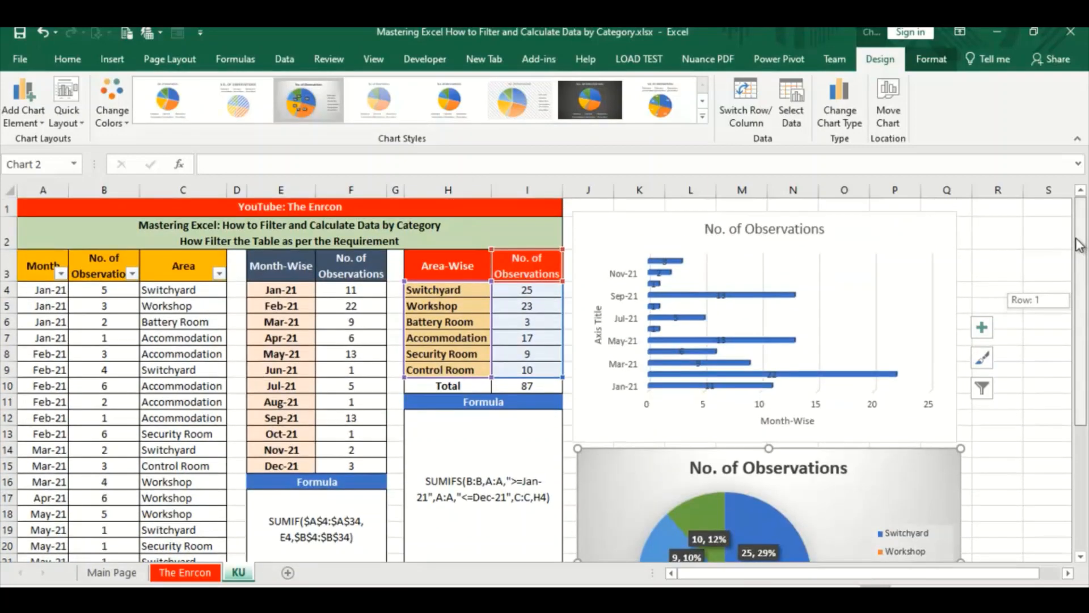
click(850, 237)
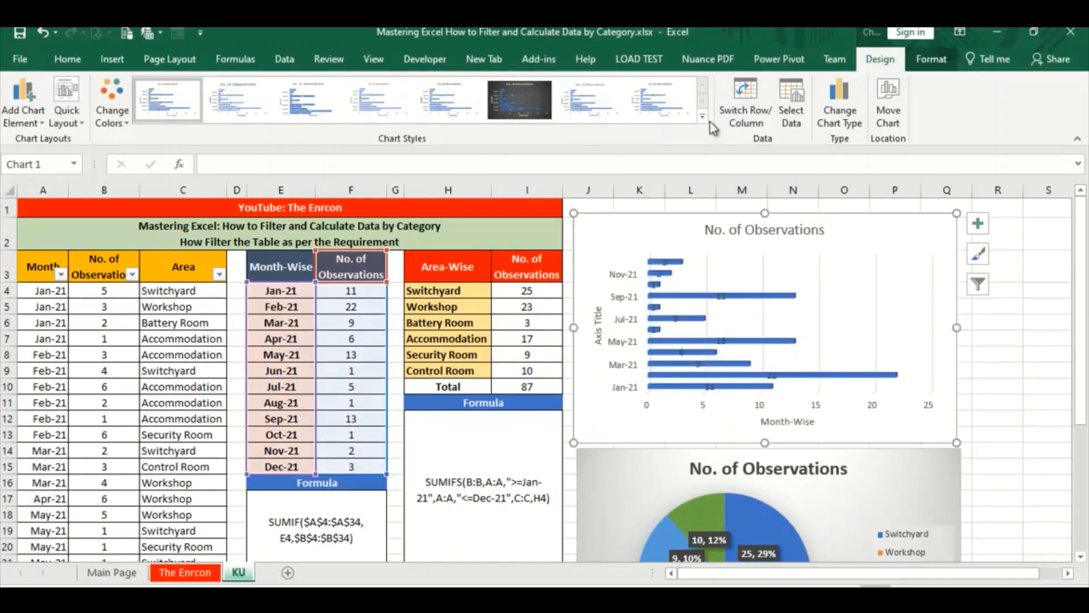
click(706, 117)
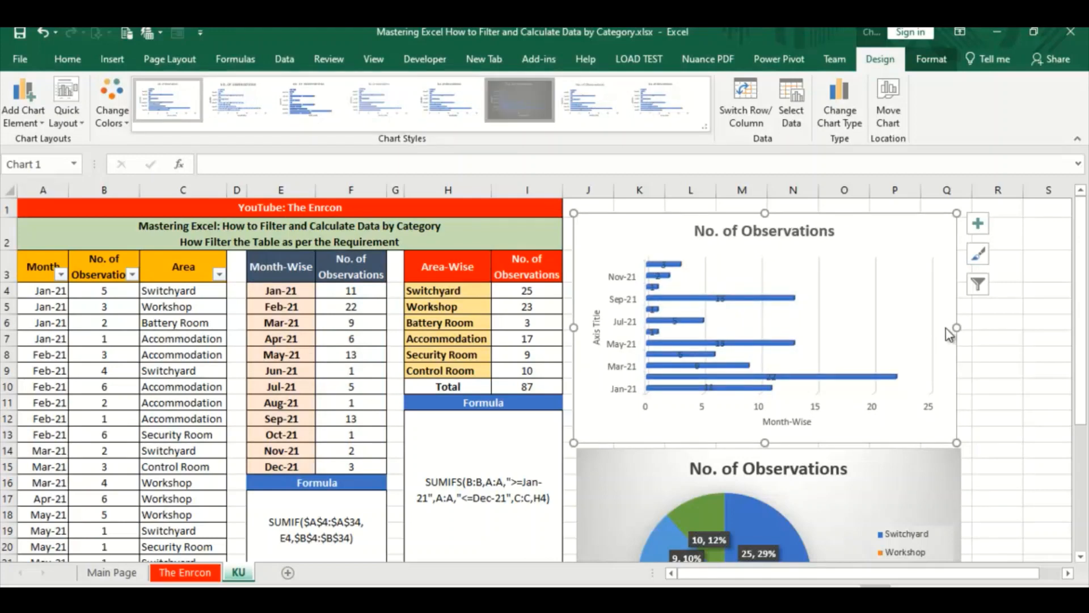
click(1032, 357)
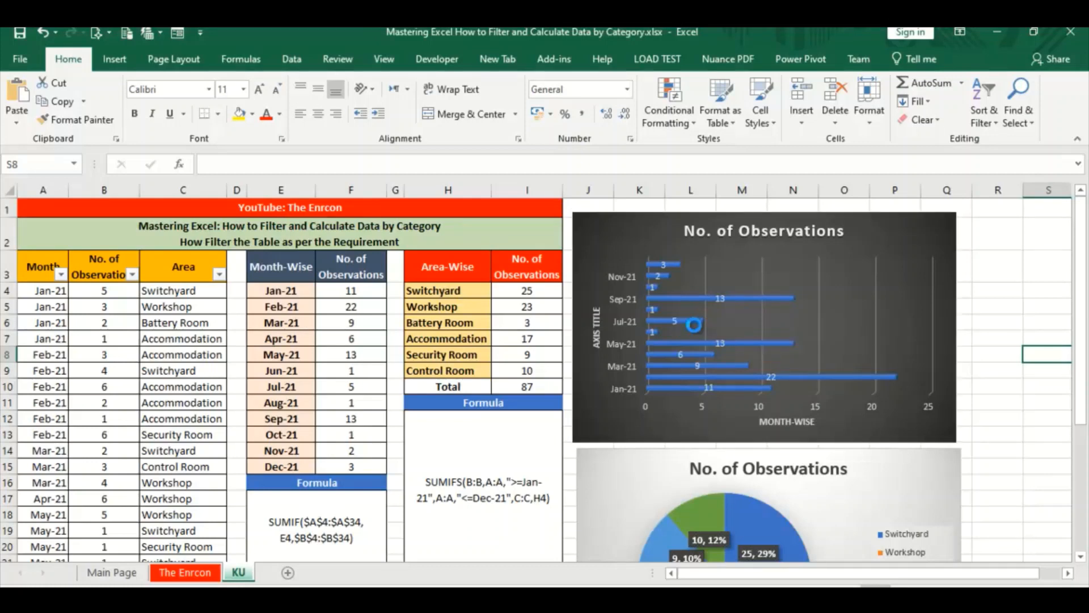
click(111, 573)
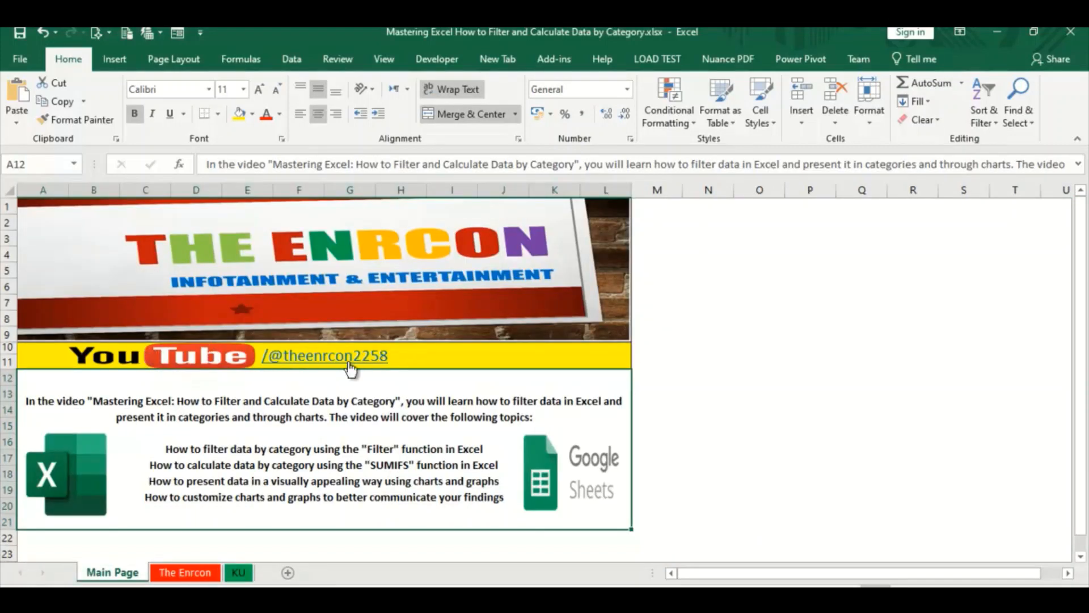